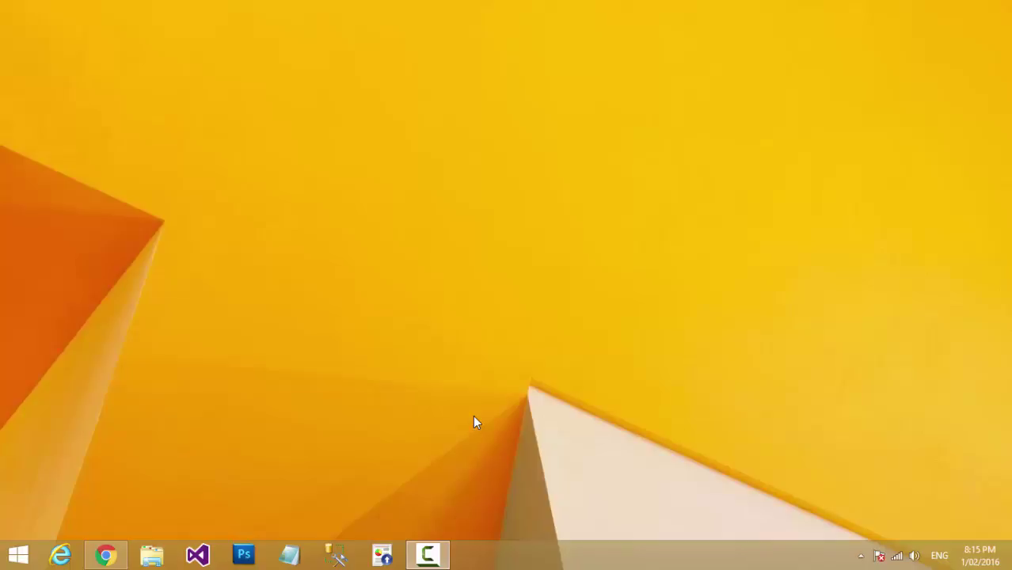
Restore the Gmail inbox window and go to Gmail's General settings page via the gear menu.
{"action": "left_click", "coordinate": [105, 554]}
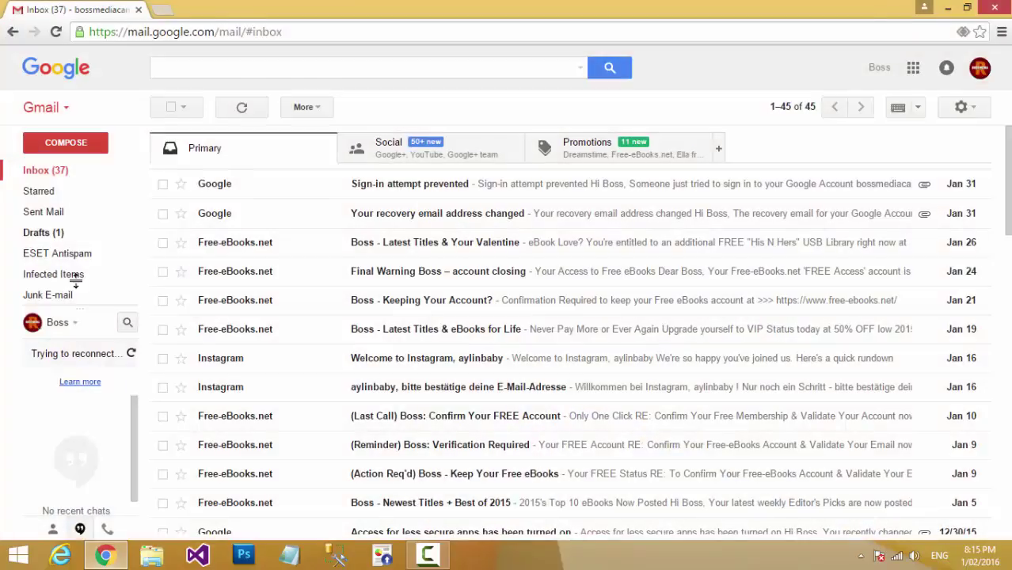
{"action": "scroll", "coordinate": [694, 131], "scroll_direction": "down", "scroll_amount": 2}
{"action": "scroll", "coordinate": [693, 130], "scroll_direction": "up", "scroll_amount": 2}
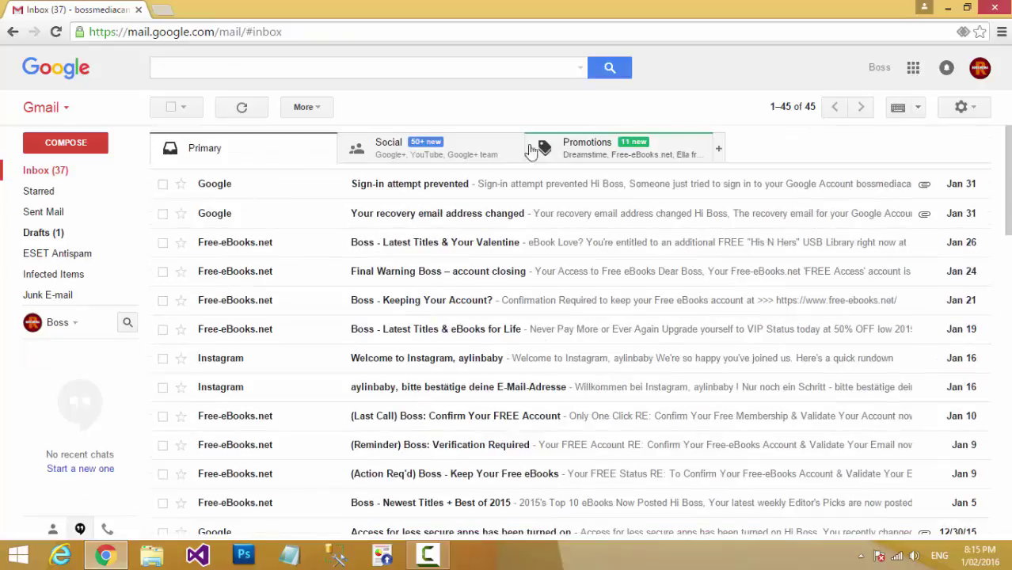
{"action": "left_click", "coordinate": [976, 111]}
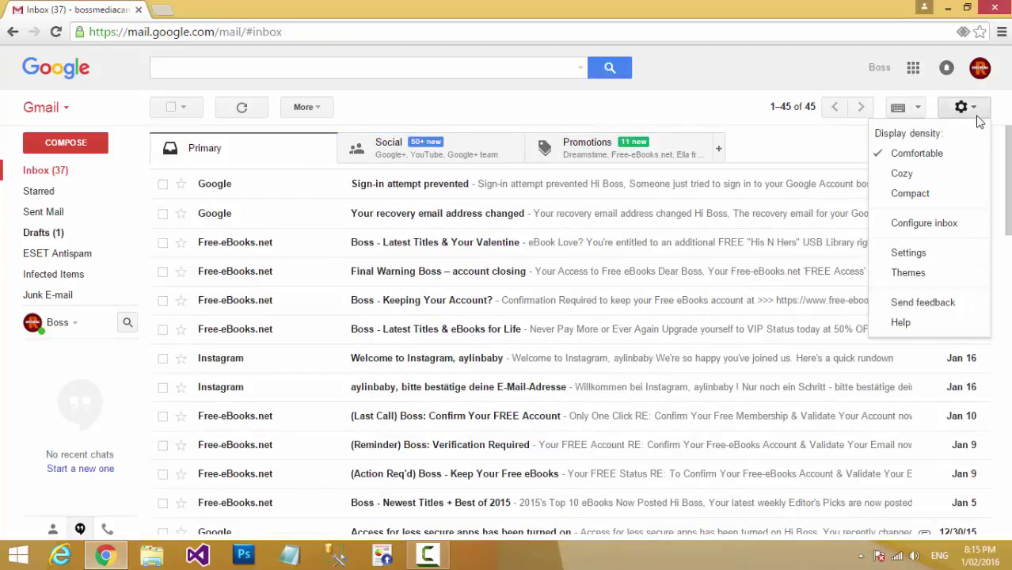
{"action": "left_click", "coordinate": [919, 255]}
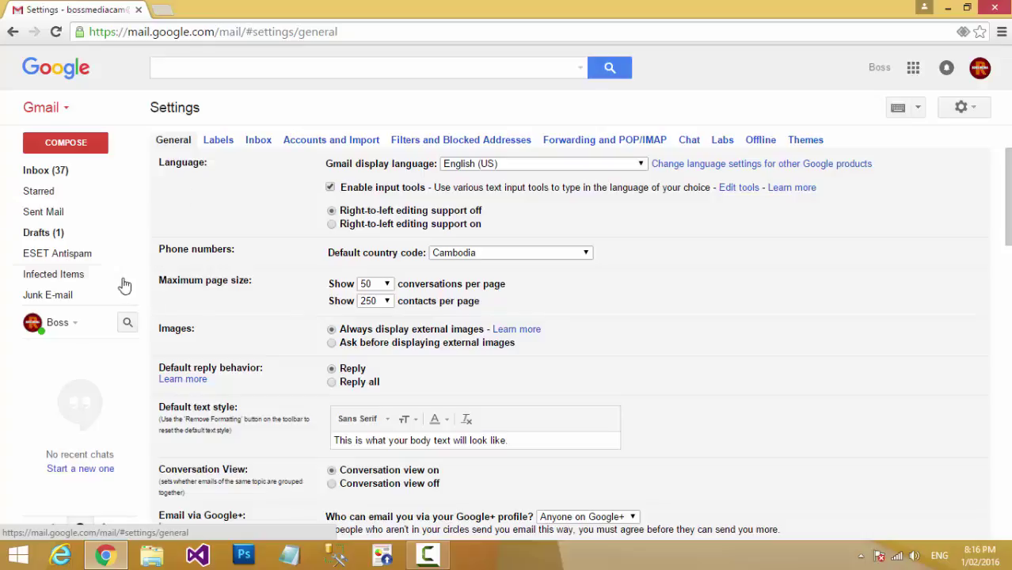
{"action": "mouse_move", "coordinate": [57, 274]}
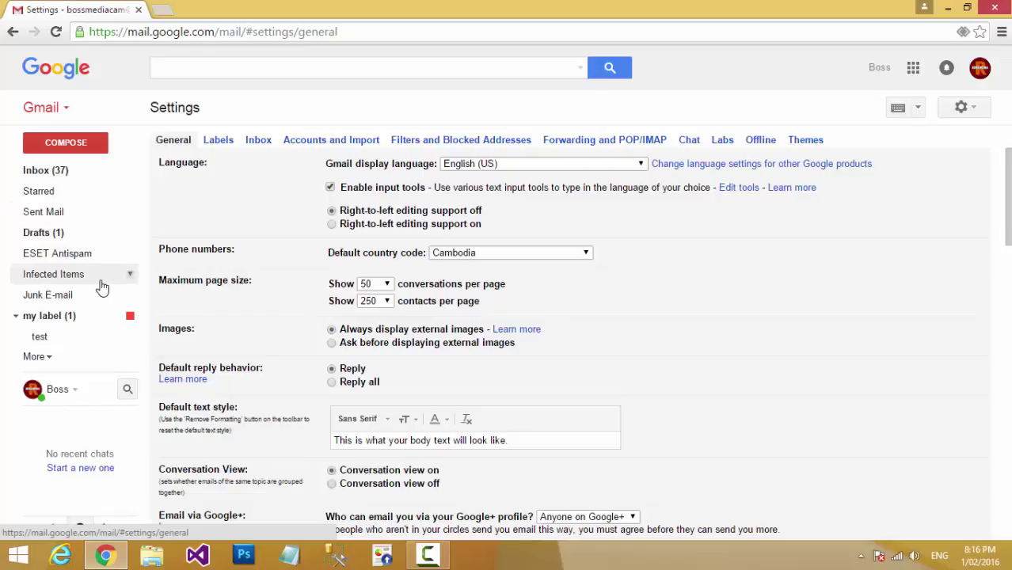
Create a new Gmail label named My Outlook.
{"action": "left_click", "coordinate": [49, 358]}
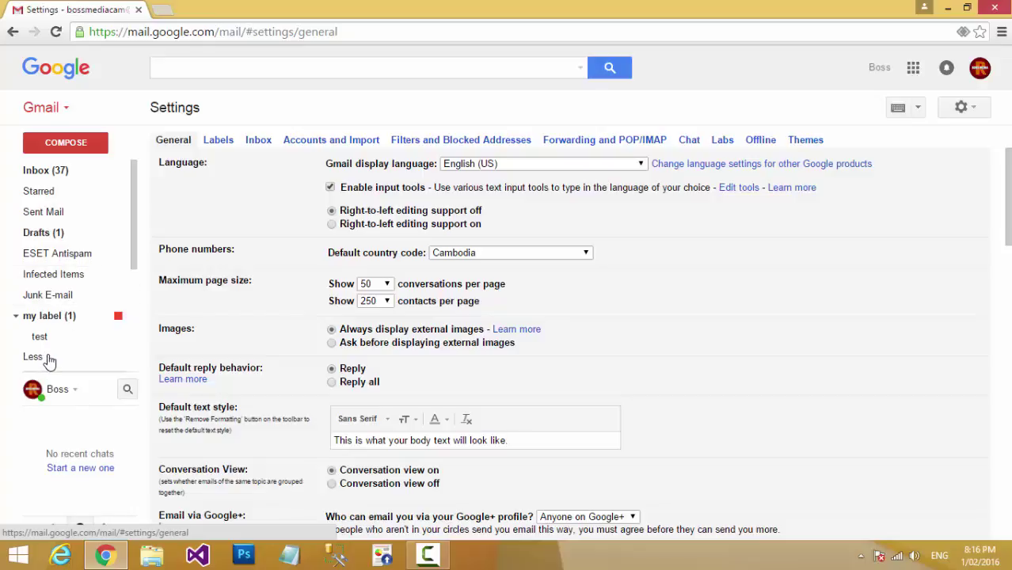
{"action": "scroll", "coordinate": [69, 340], "scroll_direction": "down", "scroll_amount": 1}
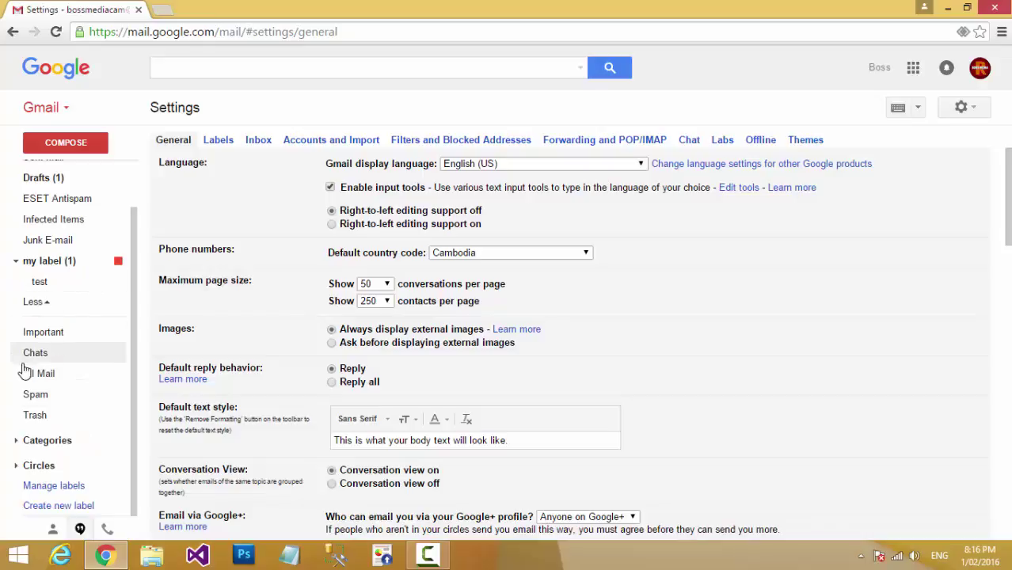
{"action": "left_click", "coordinate": [47, 506]}
{"action": "type", "text": "My Outlook"}
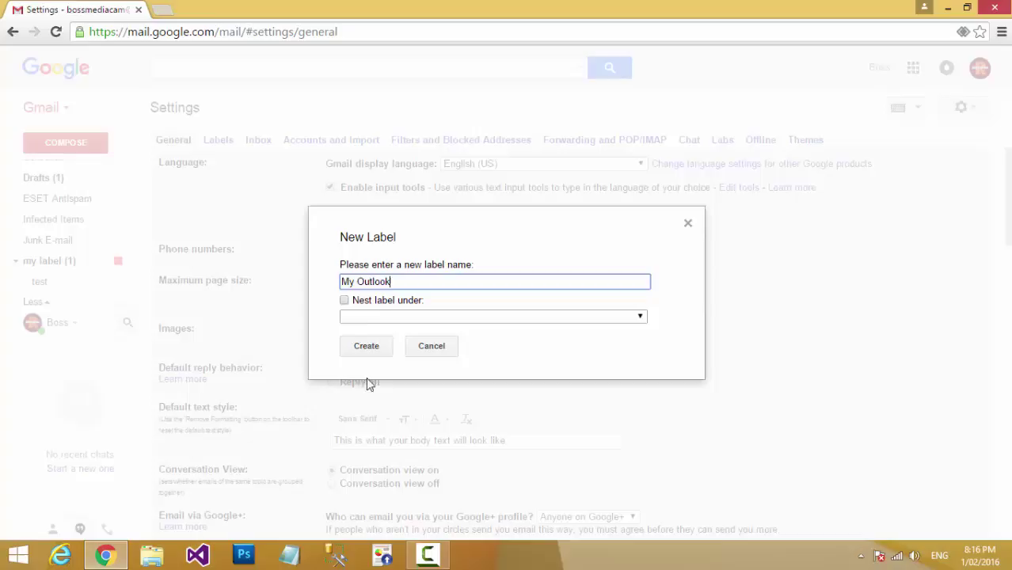
{"action": "left_click", "coordinate": [369, 349]}
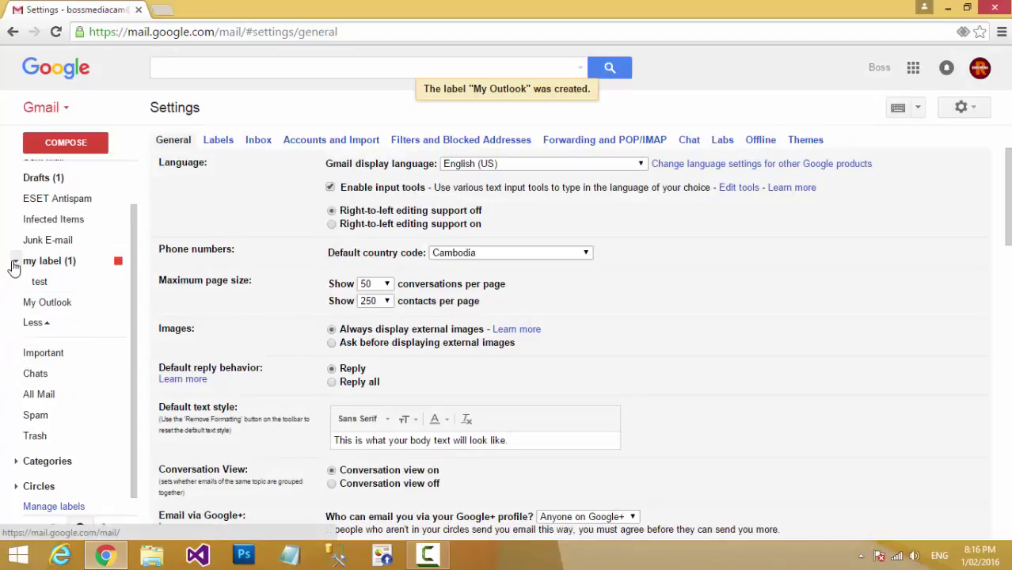
Check the my label messages, confirm My Outlook is empty, then go back.
{"action": "left_click", "coordinate": [15, 260]}
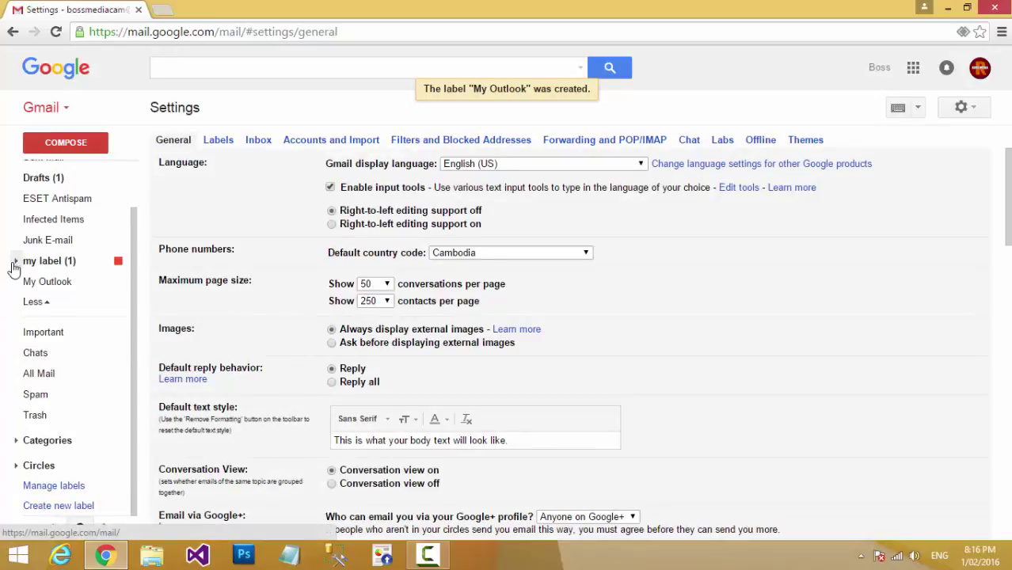
{"action": "mouse_move", "coordinate": [84, 285]}
{"action": "left_mouse_down"}
{"action": "mouse_move", "coordinate": [97, 255]}
{"action": "mouse_move", "coordinate": [70, 268]}
{"action": "left_mouse_up"}
{"action": "left_click", "coordinate": [70, 268]}
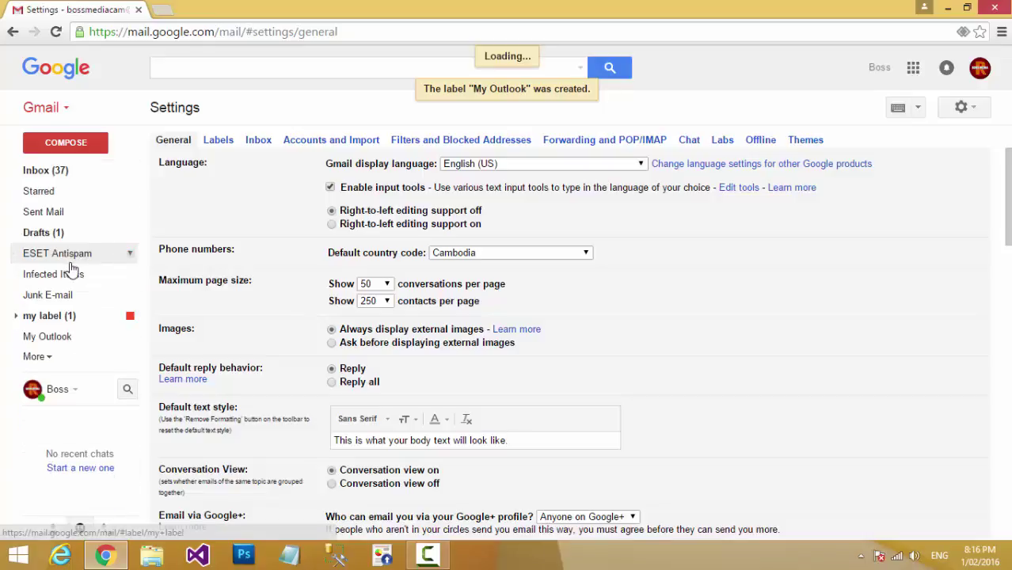
{"action": "left_click", "coordinate": [48, 337]}
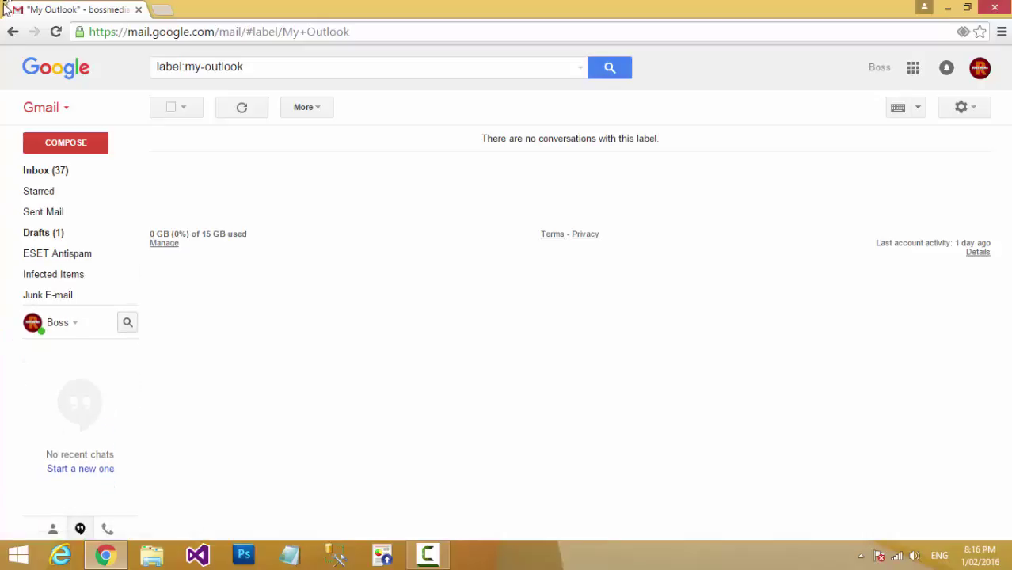
{"action": "left_click", "coordinate": [11, 35]}
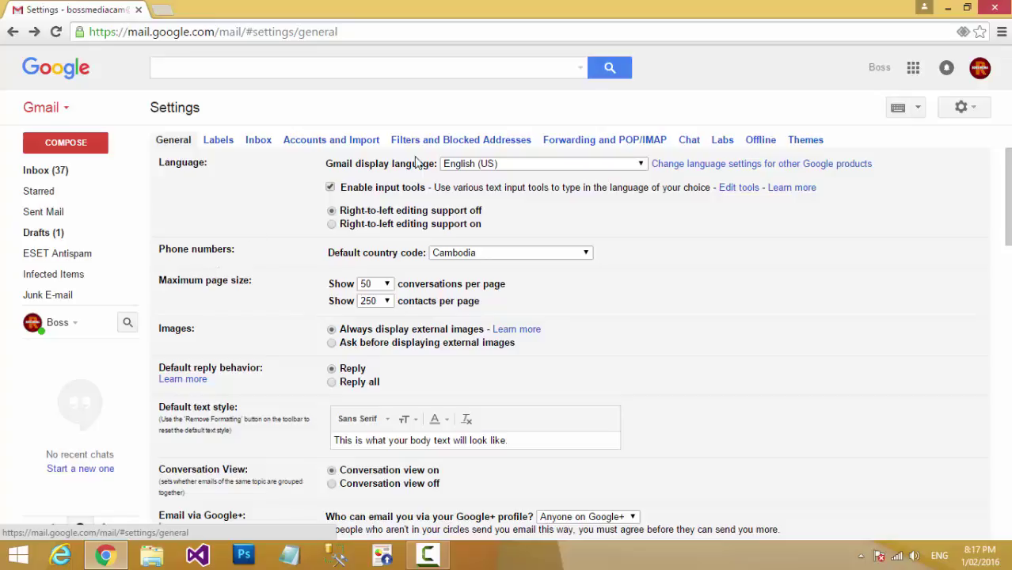
Select Enable IMAP under Forwarding and POP/IMAP and save the changes.
{"action": "left_click", "coordinate": [589, 147]}
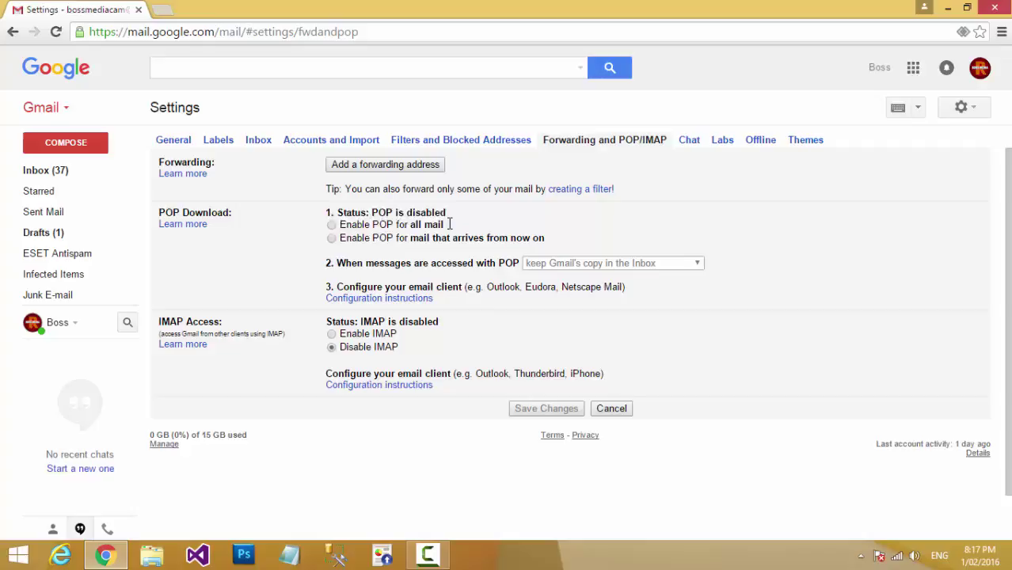
{"action": "triple_click", "coordinate": [449, 225]}
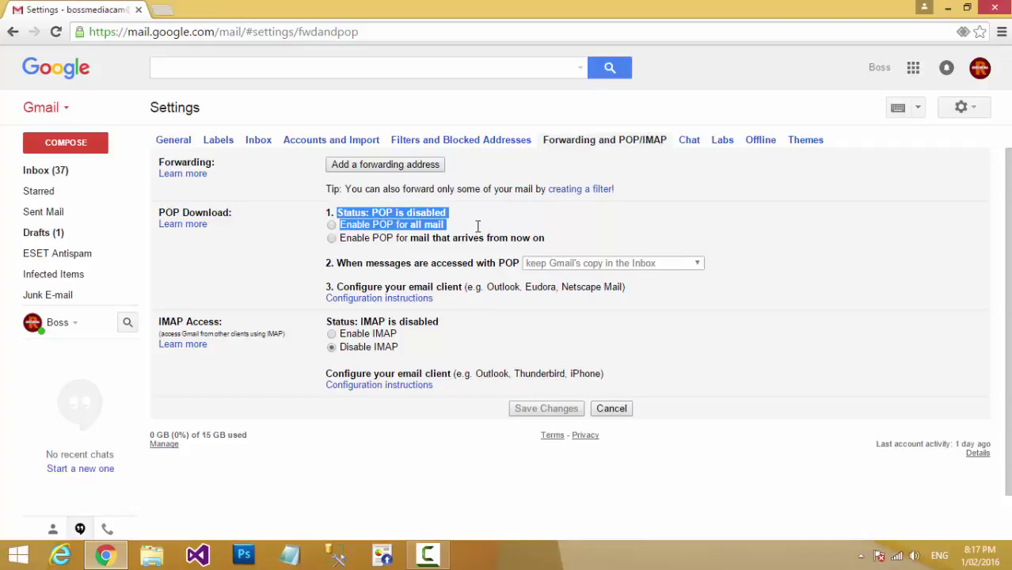
{"action": "left_click", "coordinate": [270, 262]}
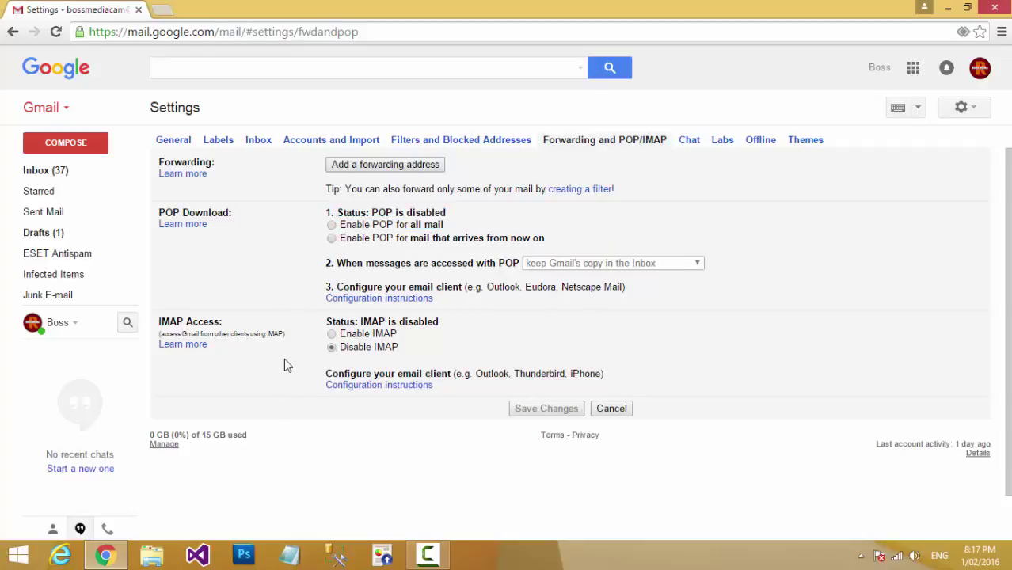
{"action": "left_click", "coordinate": [332, 335]}
{"action": "scroll", "coordinate": [554, 332], "scroll_direction": "down", "scroll_amount": 3}
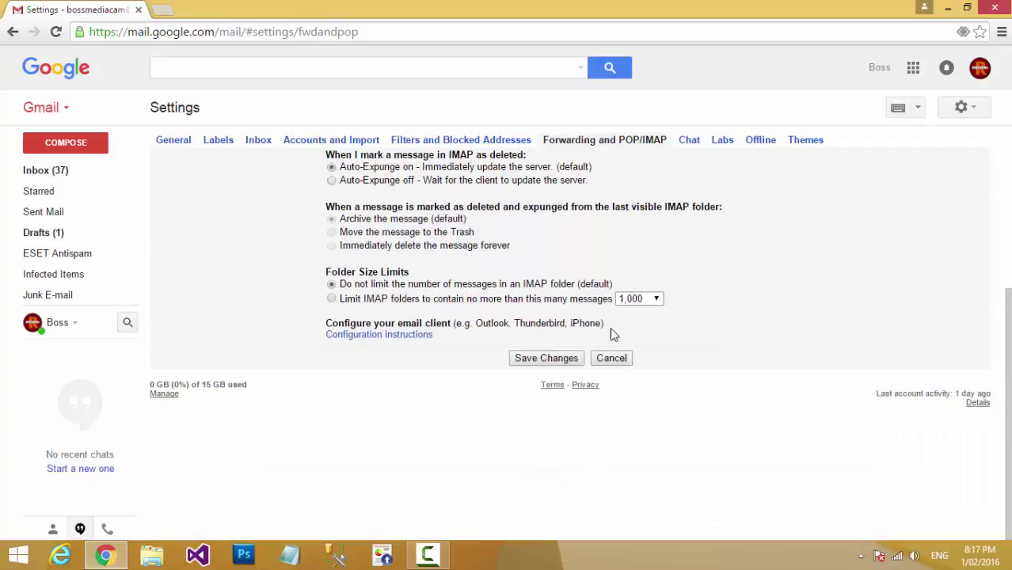
{"action": "scroll", "coordinate": [411, 359], "scroll_direction": "up", "scroll_amount": 3}
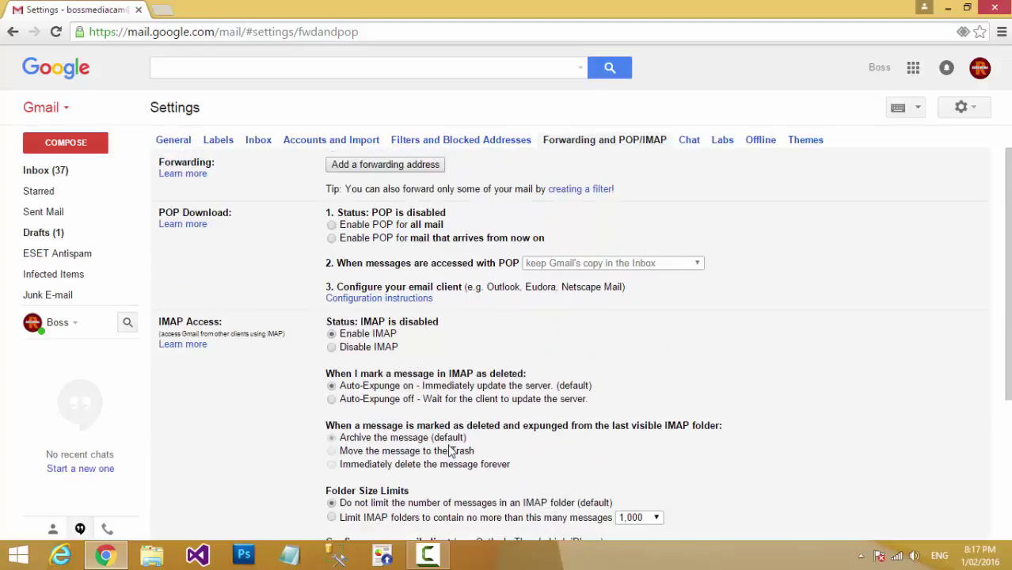
{"action": "scroll", "coordinate": [463, 458], "scroll_direction": "down", "scroll_amount": 3}
{"action": "left_click", "coordinate": [550, 362]}
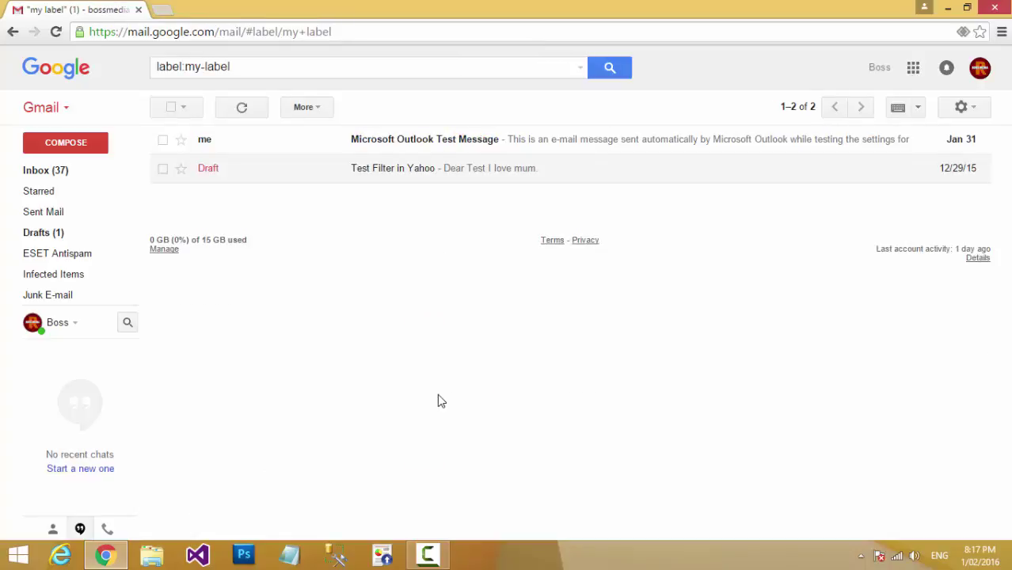
Return to Forwarding and POP/IMAP settings to verify IMAP is enabled and POP disabled.
{"action": "left_click", "coordinate": [963, 106]}
{"action": "left_click", "coordinate": [896, 264]}
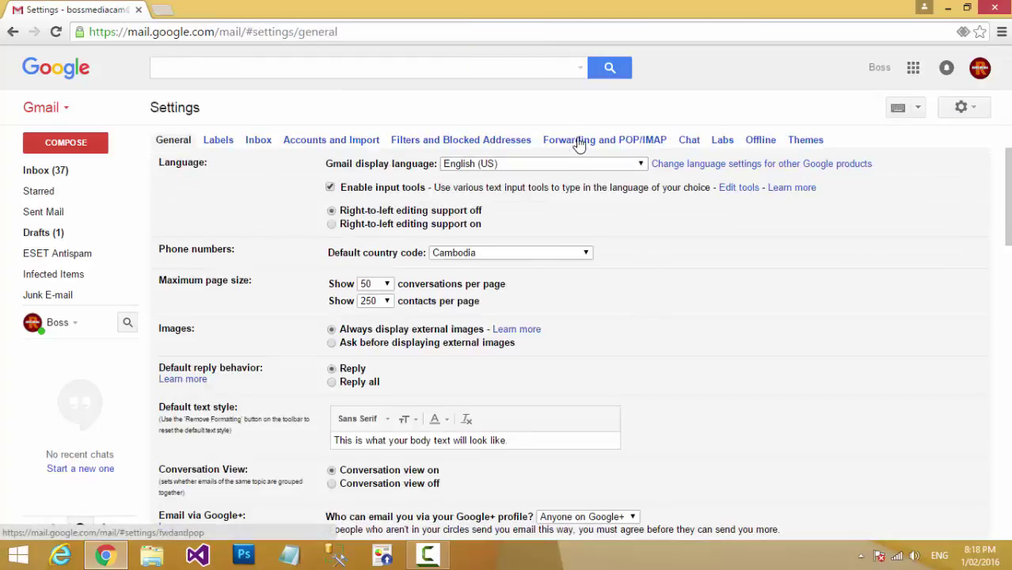
{"action": "left_click", "coordinate": [578, 141]}
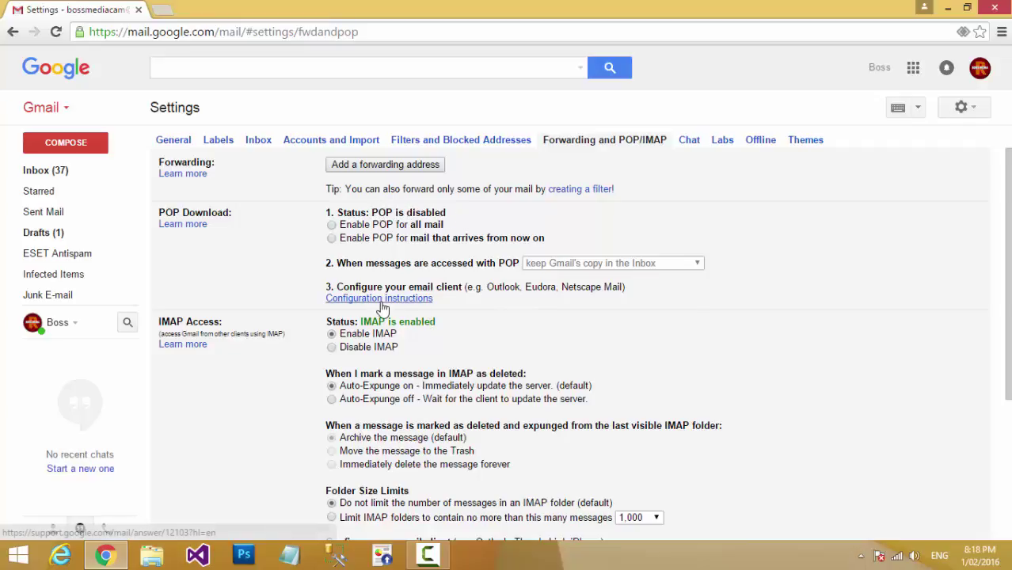
{"action": "scroll", "coordinate": [364, 356], "scroll_direction": "down", "scroll_amount": 1}
{"action": "scroll", "coordinate": [367, 358], "scroll_direction": "up", "scroll_amount": 1}
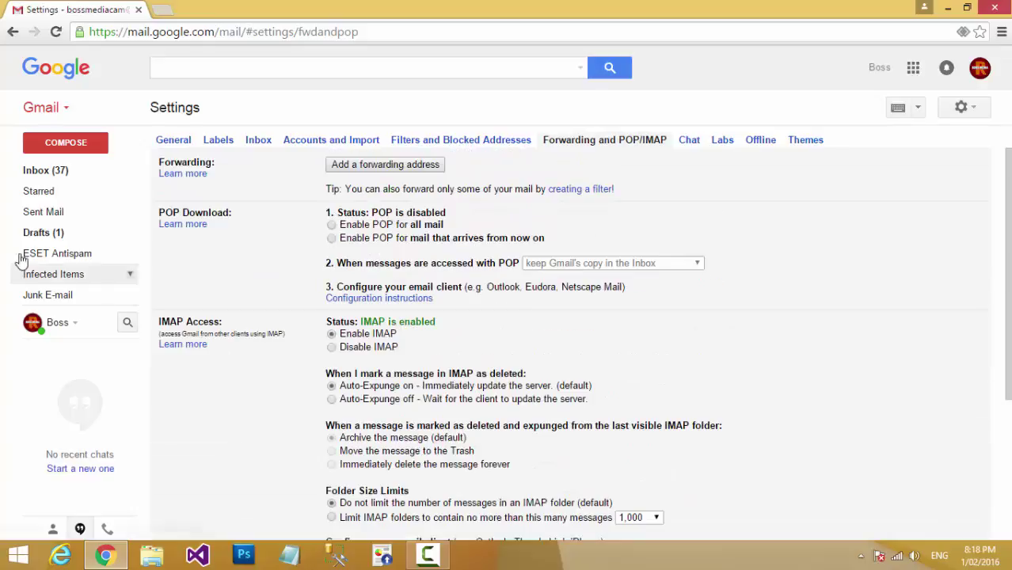
Move the two Google security emails from the inbox to My Outlook and view that label.
{"action": "left_click", "coordinate": [41, 171]}
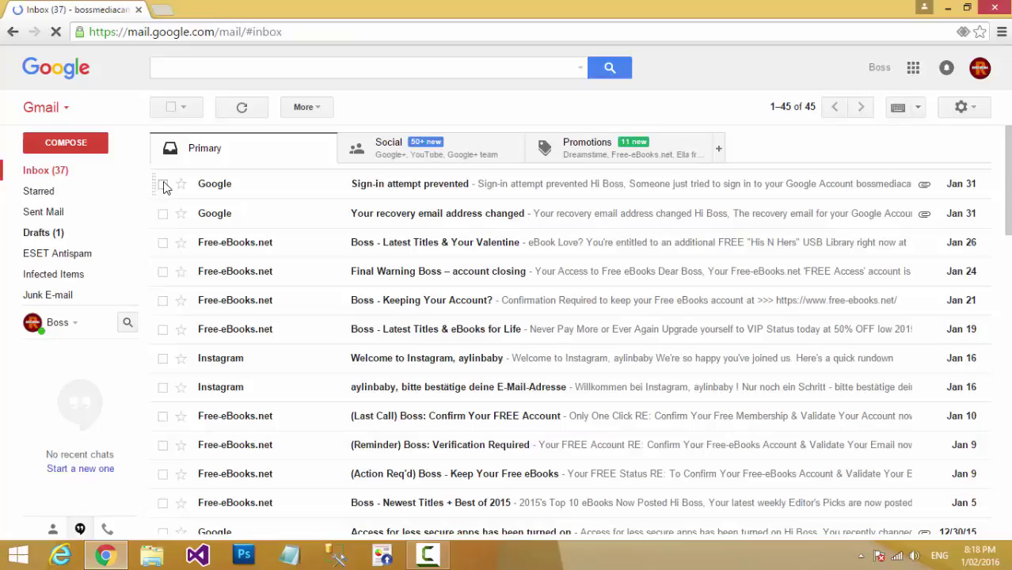
{"action": "left_click", "coordinate": [163, 184]}
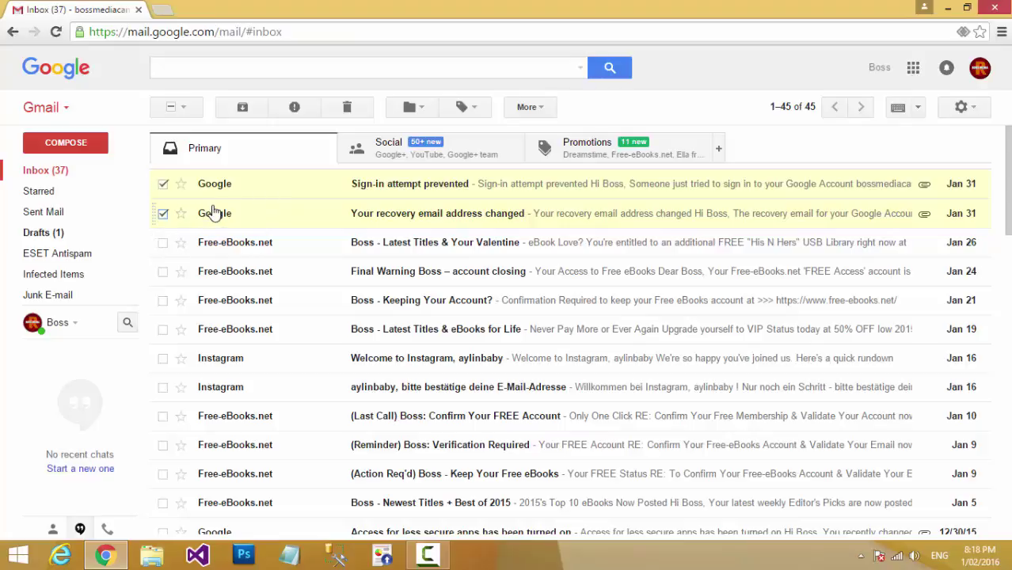
{"action": "left_click", "coordinate": [530, 109]}
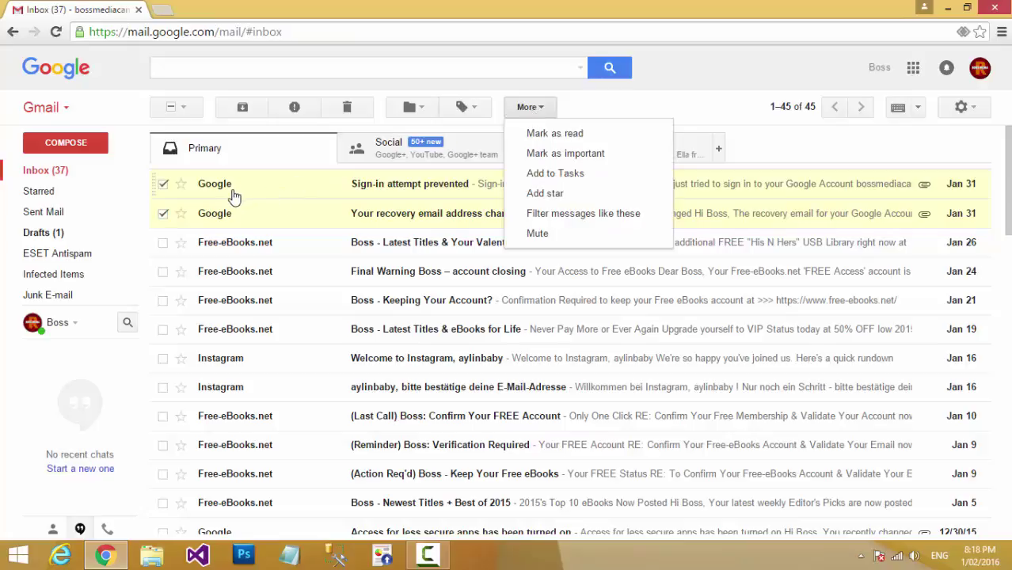
{"action": "left_click", "coordinate": [183, 108]}
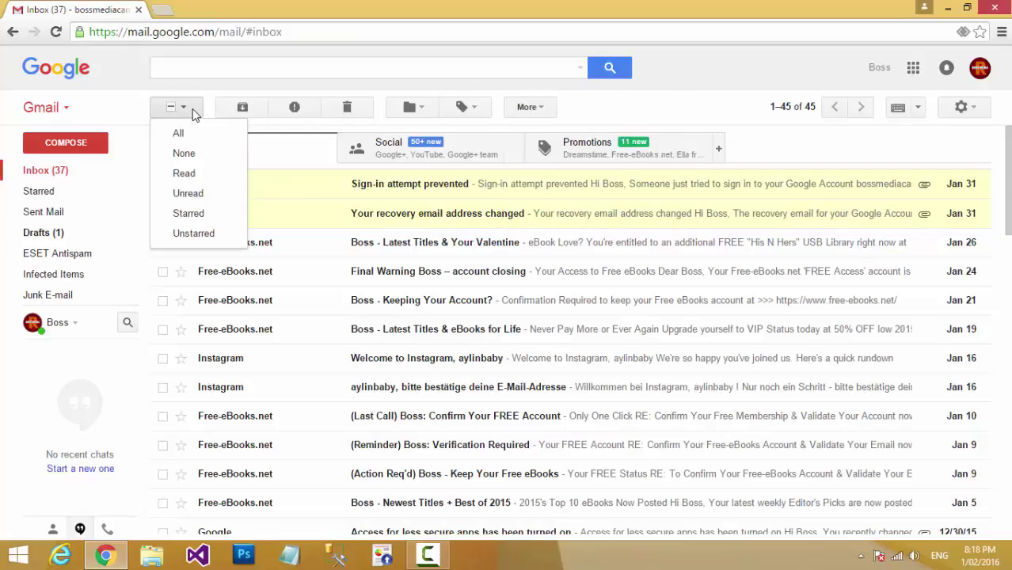
{"action": "left_click", "coordinate": [193, 114]}
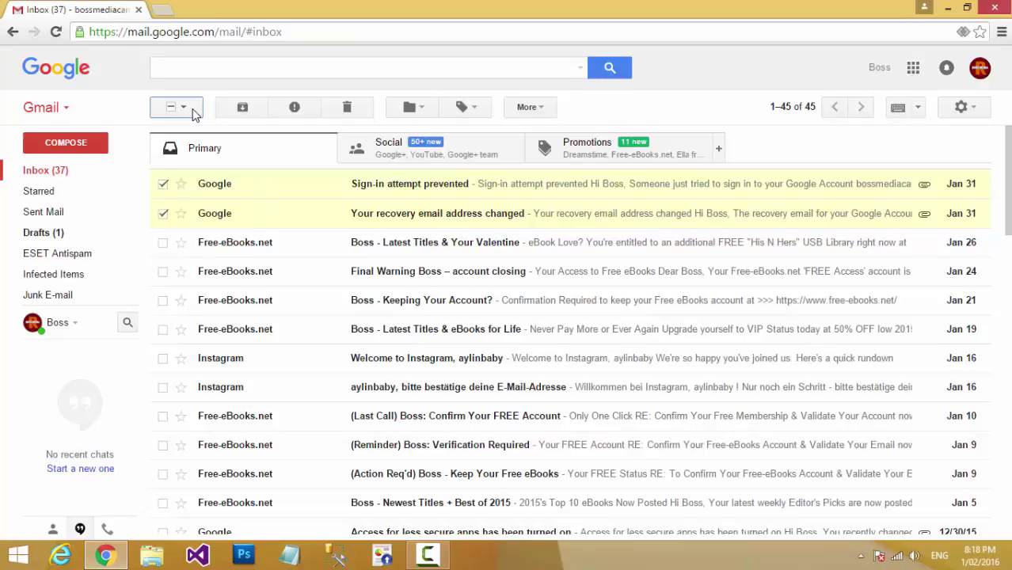
{"action": "left_click", "coordinate": [425, 116]}
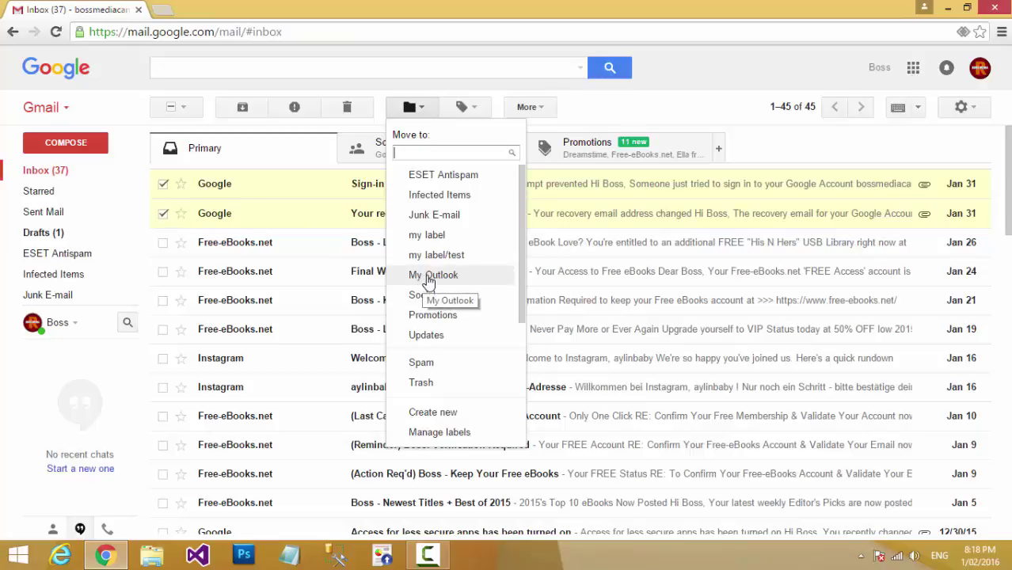
{"action": "left_click", "coordinate": [428, 277]}
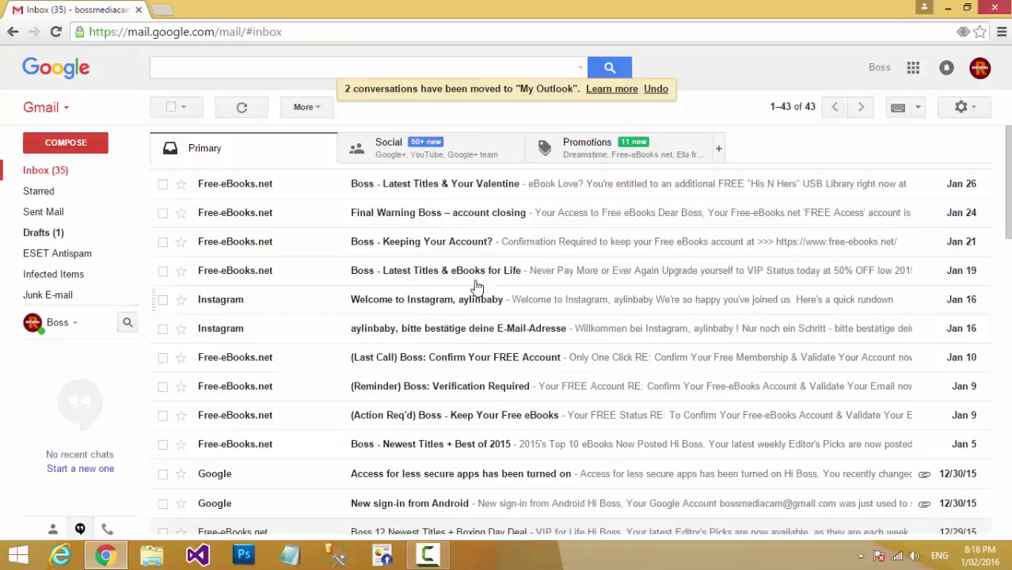
{"action": "mouse_move", "coordinate": [57, 301]}
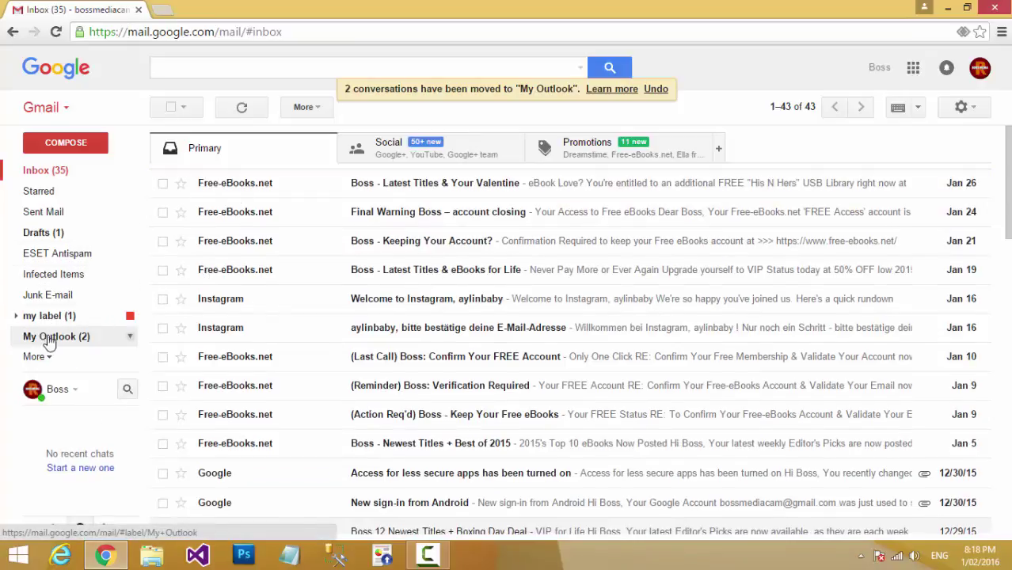
{"action": "left_click", "coordinate": [55, 338]}
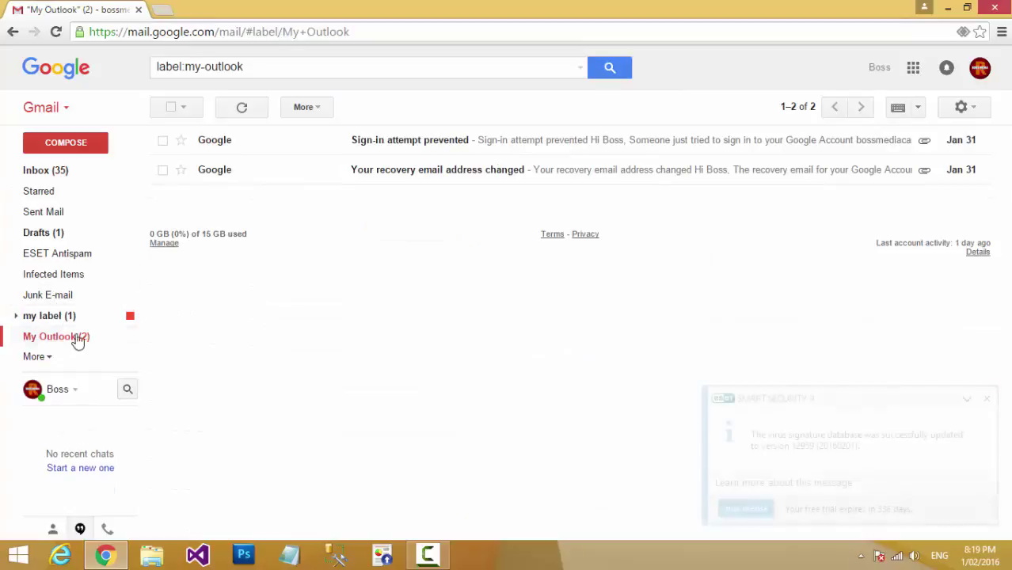
Dismiss the ESET notifications and launch Outlook 2010 by searching 'outl' from Start.
{"action": "left_click", "coordinate": [966, 401]}
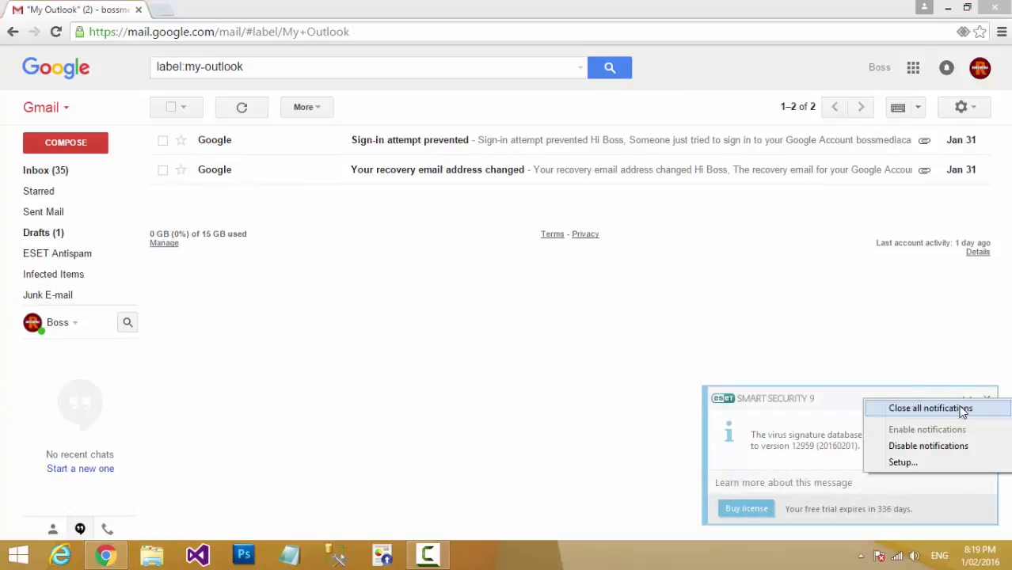
{"action": "left_click", "coordinate": [18, 557]}
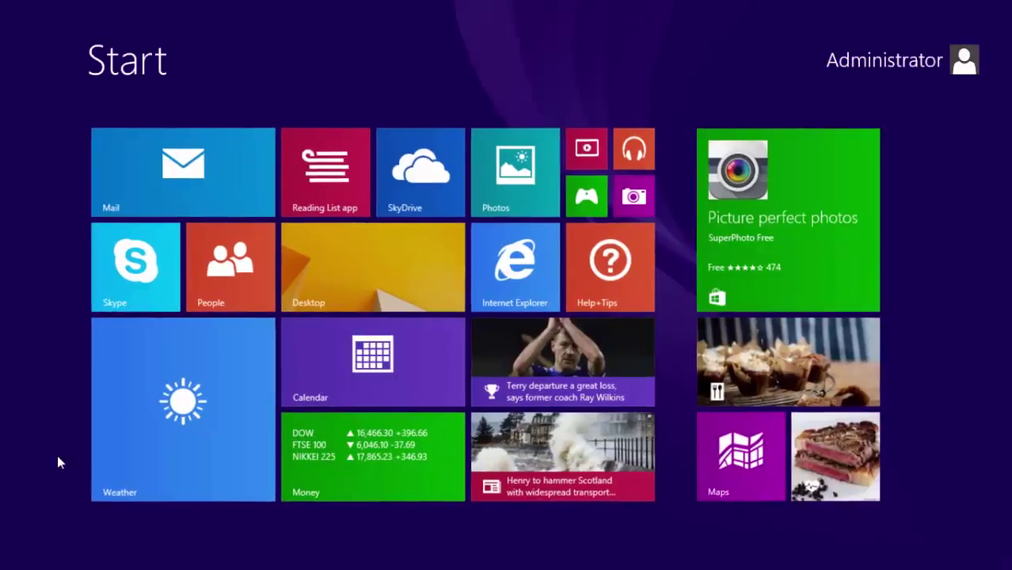
{"action": "type", "text": "out"}
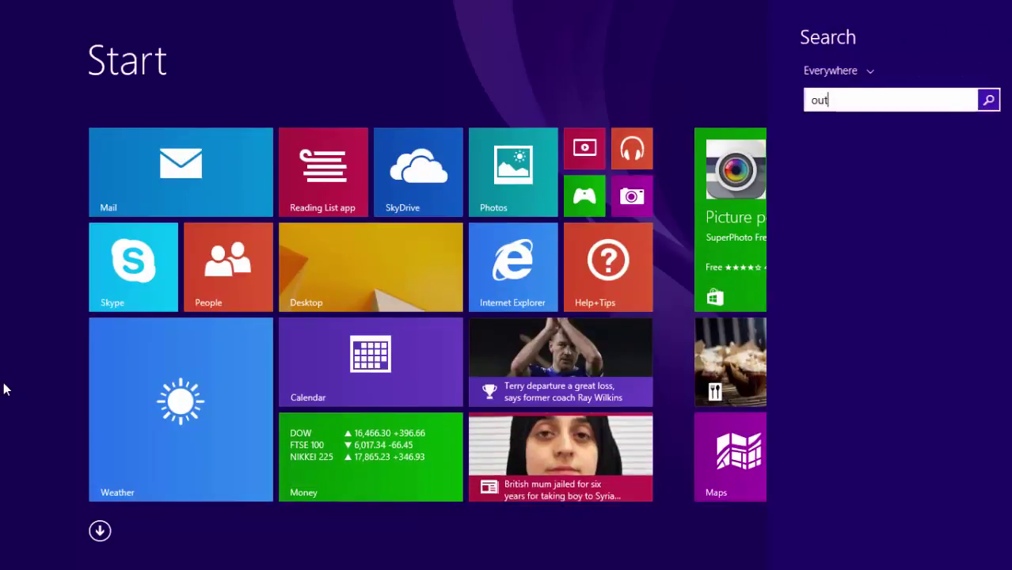
{"action": "type", "text": "look 2010"}
{"action": "key", "text": "Return"}
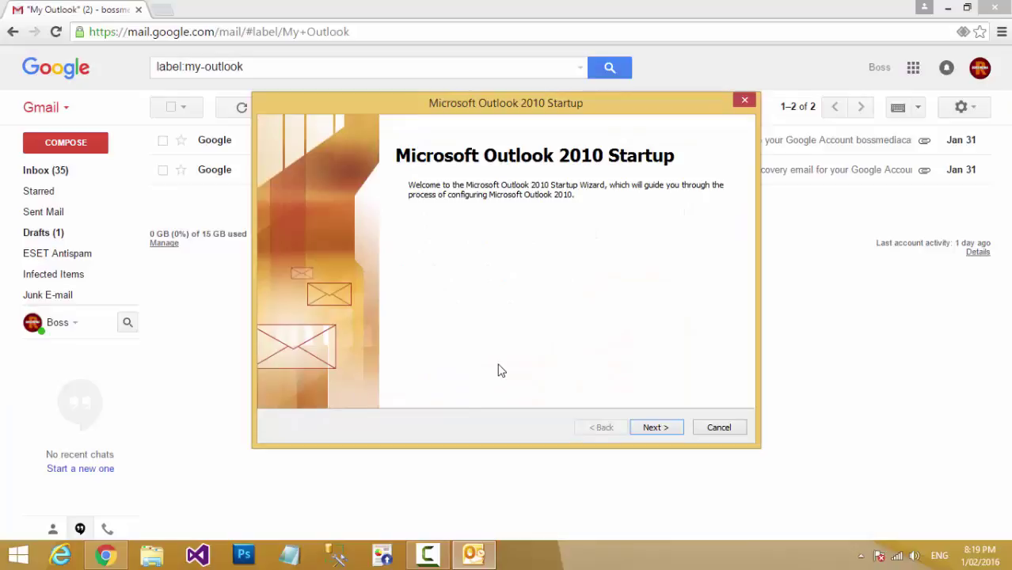
Advance the Outlook 2010 Startup wizard past the welcome page and reposition the dialog.
{"action": "left_click", "coordinate": [651, 429]}
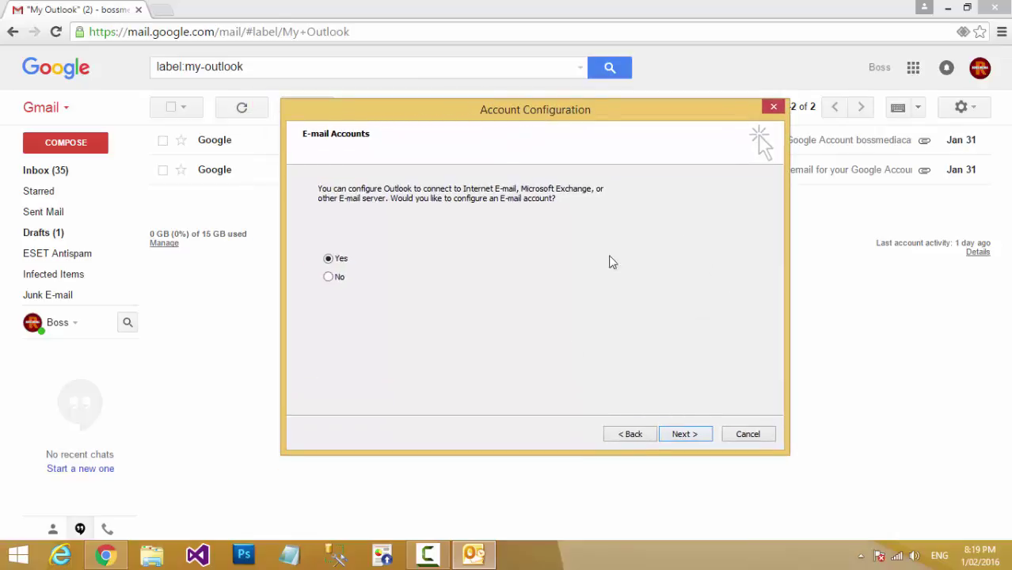
{"action": "left_click_drag", "start_coordinate": [548, 115], "coordinate": [528, 130]}
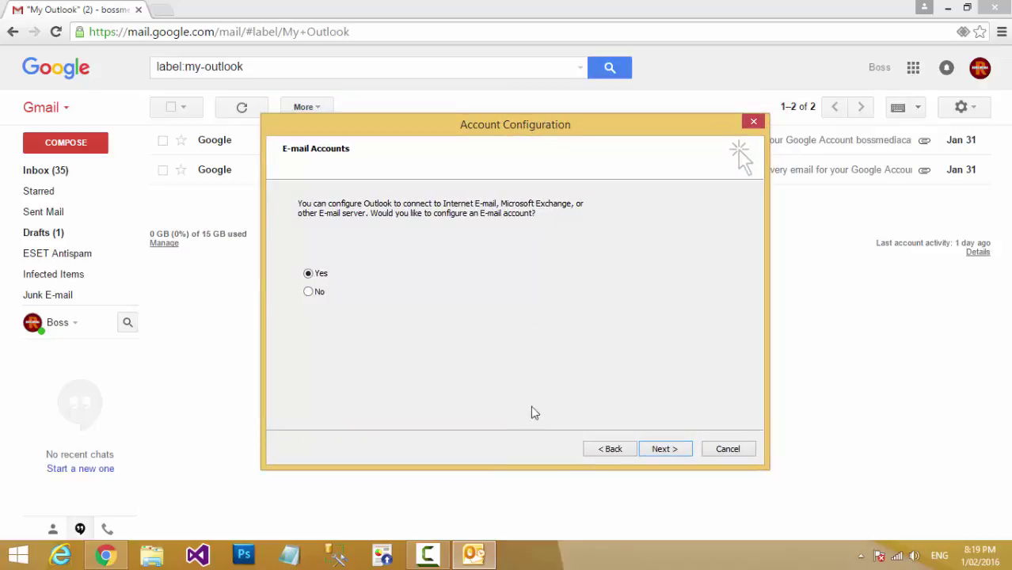
Enter name My Mail, the Gmail address and password, then begin automatic server setup.
{"action": "left_click", "coordinate": [660, 453]}
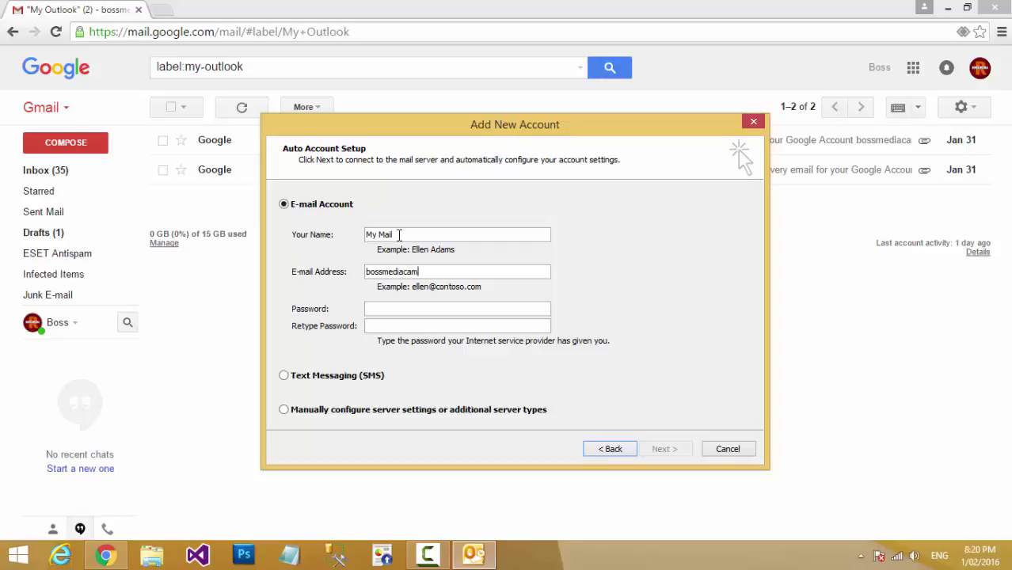
{"action": "type", "text": "com"}
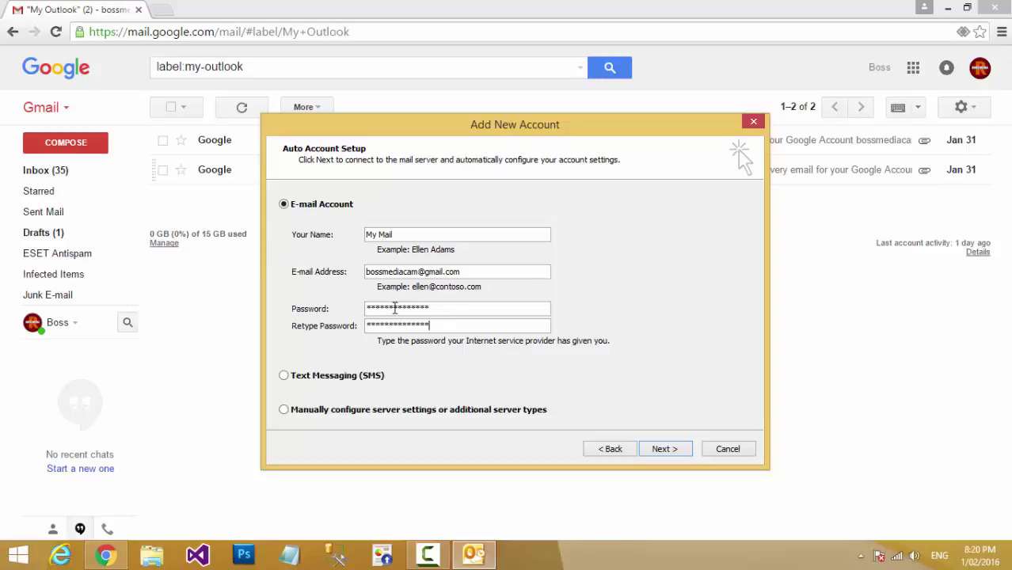
{"action": "left_click", "coordinate": [665, 448]}
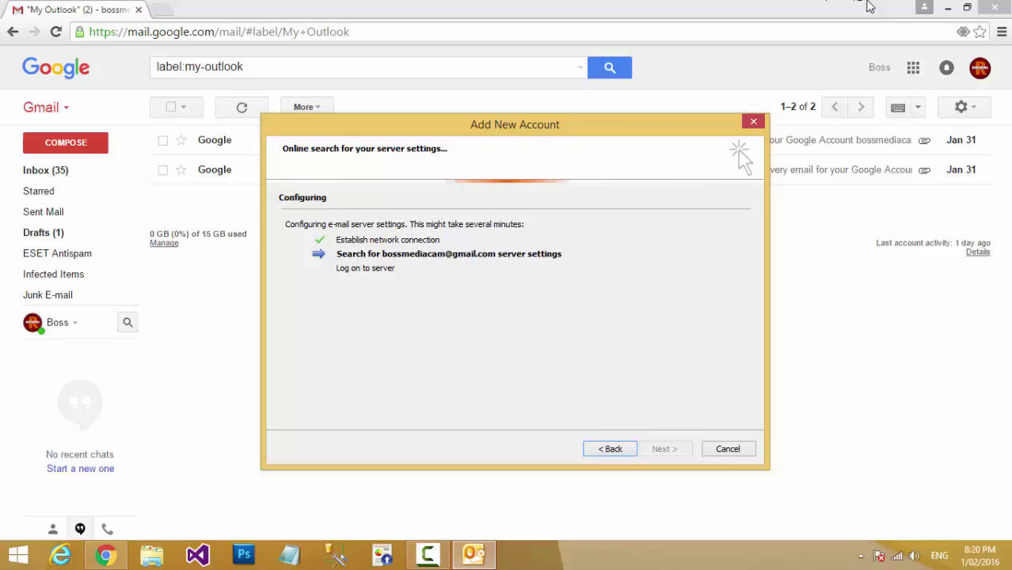
Minimise Chrome, wait for the IMAP account checks to pass, and finish the setup.
{"action": "left_click", "coordinate": [950, 7]}
{"action": "left_click_drag", "start_coordinate": [555, 124], "coordinate": [552, 92]}
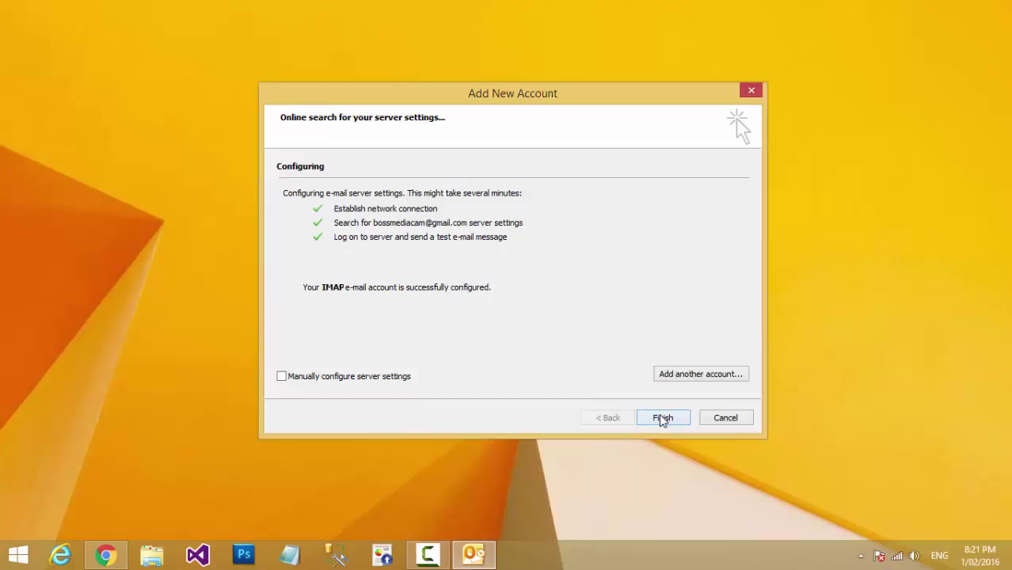
{"action": "left_click", "coordinate": [663, 418]}
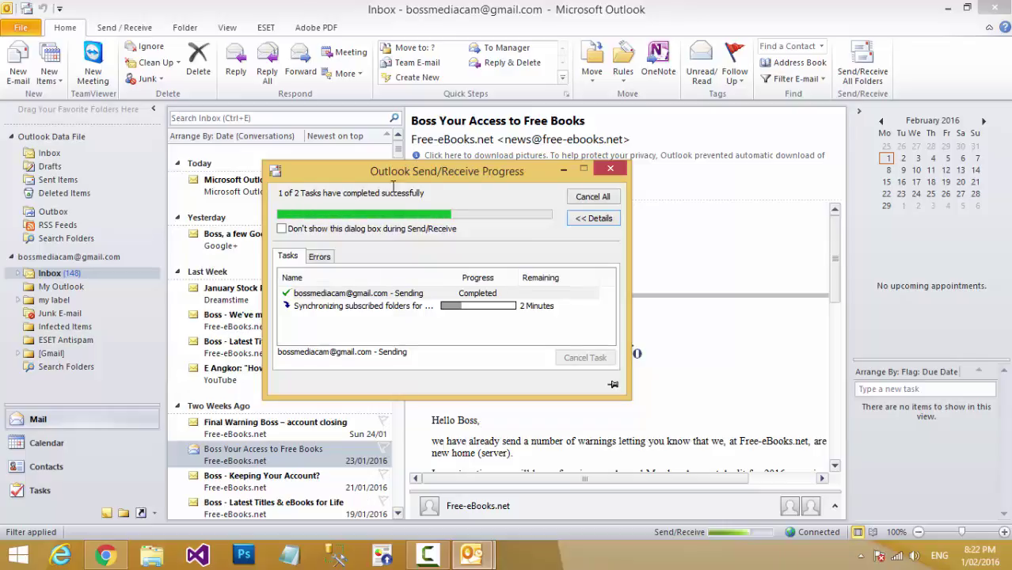
Move the Send/Receive Progress window aside while subscribed Gmail folders finish synchronizing.
{"action": "left_click_drag", "start_coordinate": [396, 176], "coordinate": [510, 153]}
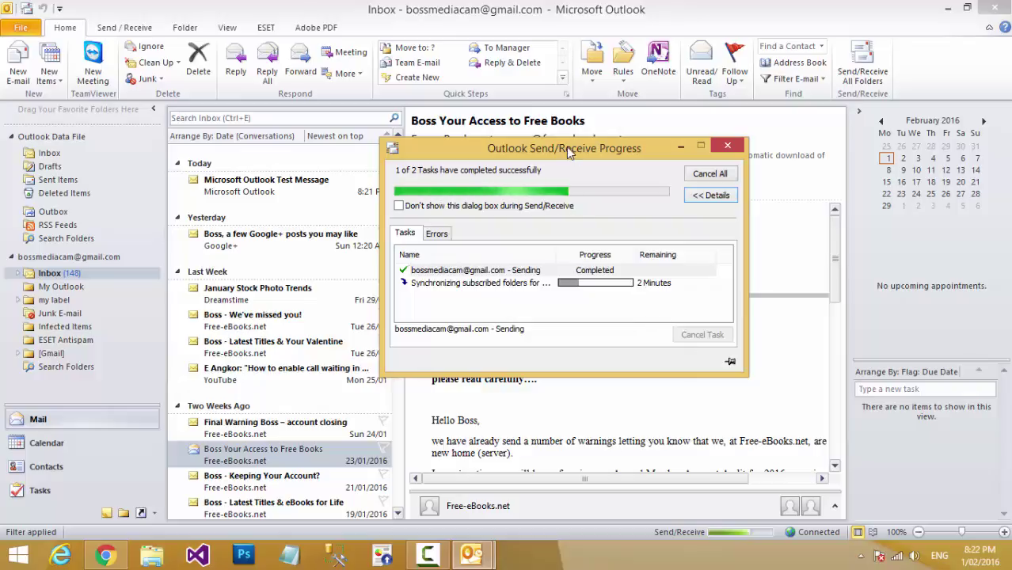
{"action": "left_click_drag", "start_coordinate": [566, 147], "coordinate": [552, 160]}
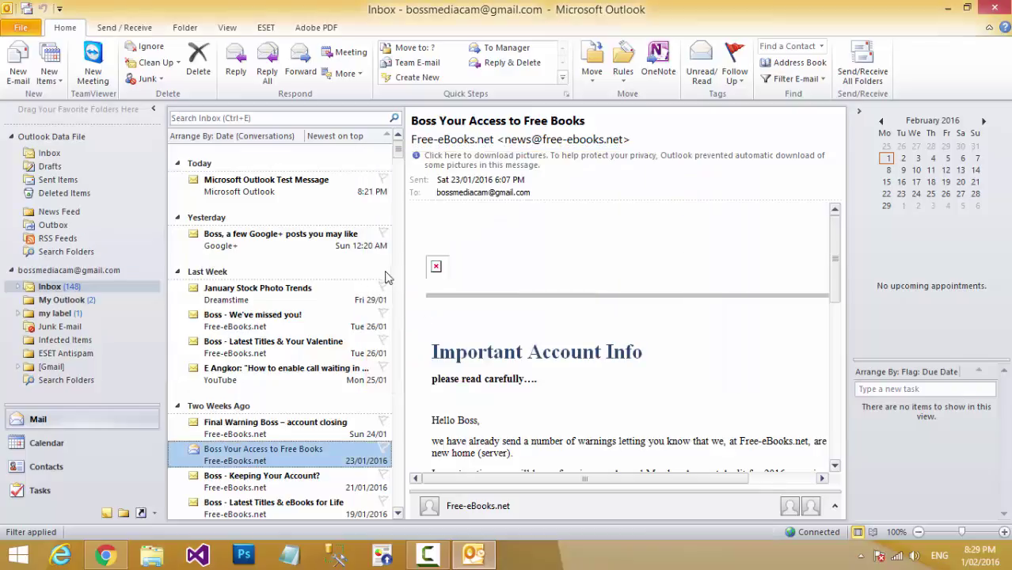
Widen the message list, then read both Google security emails in My Outlook, ending on 'Sign-in attempt prevented'.
{"action": "mouse_move", "coordinate": [405, 268]}
{"action": "left_mouse_down"}
{"action": "mouse_move", "coordinate": [551, 269]}
{"action": "mouse_move", "coordinate": [553, 301]}
{"action": "left_mouse_up"}
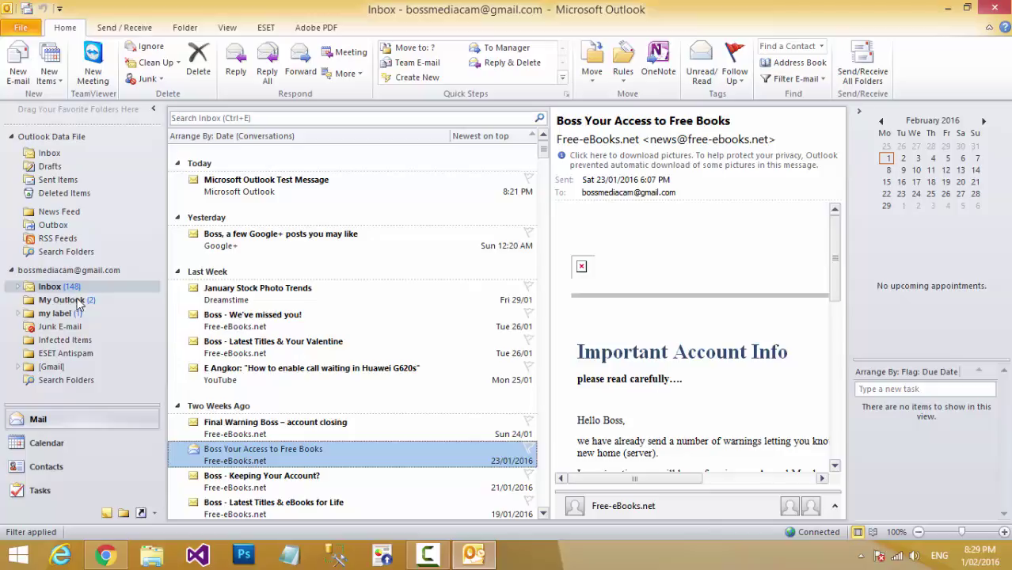
{"action": "left_click", "coordinate": [74, 299]}
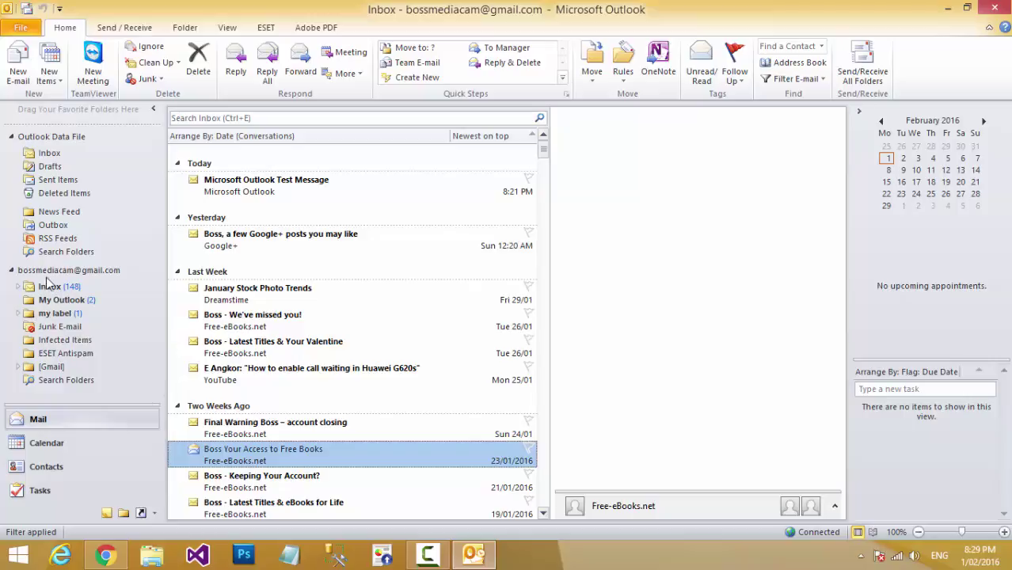
{"action": "left_click", "coordinate": [61, 299]}
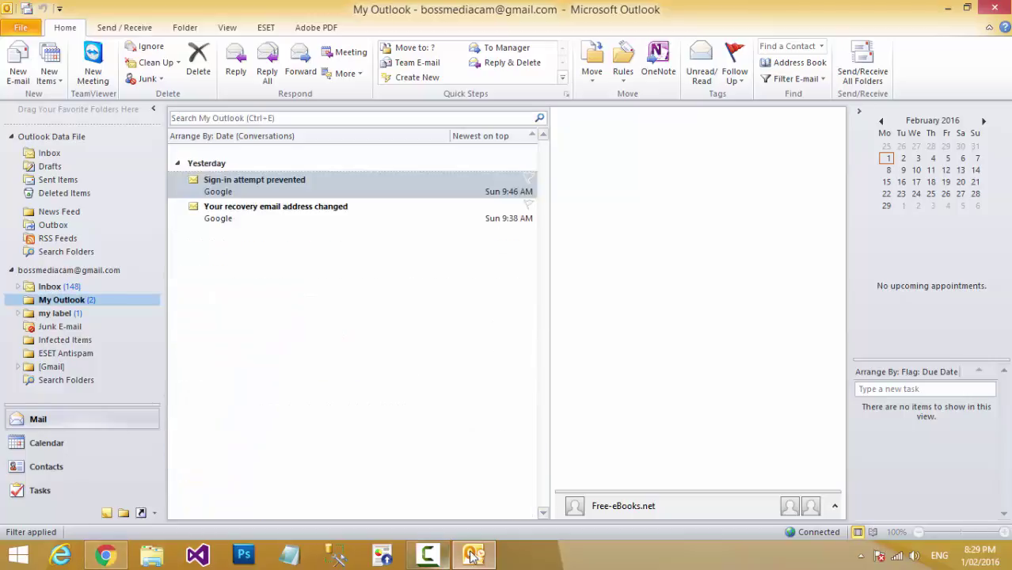
{"action": "left_click", "coordinate": [245, 205]}
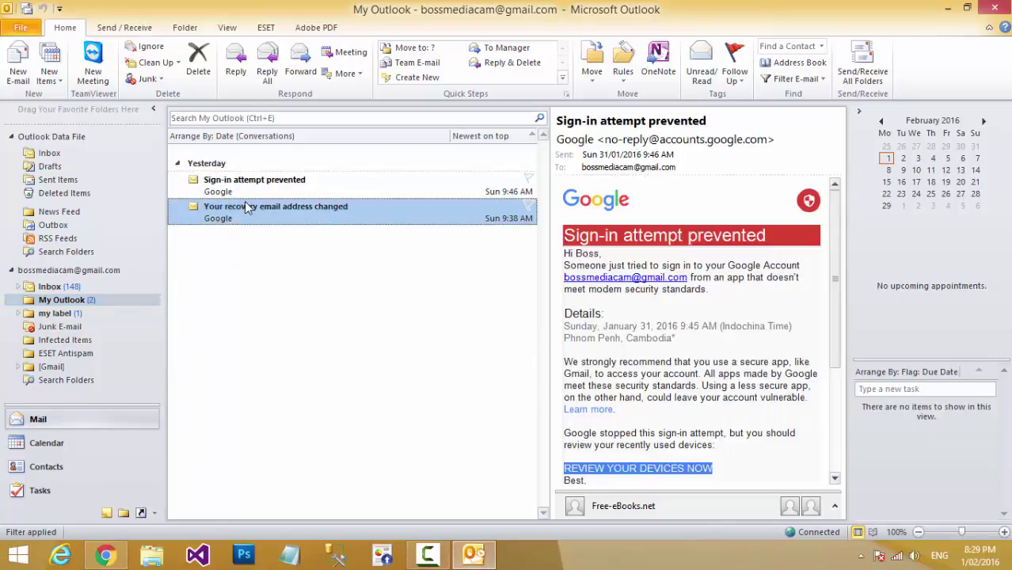
{"action": "left_click", "coordinate": [247, 190]}
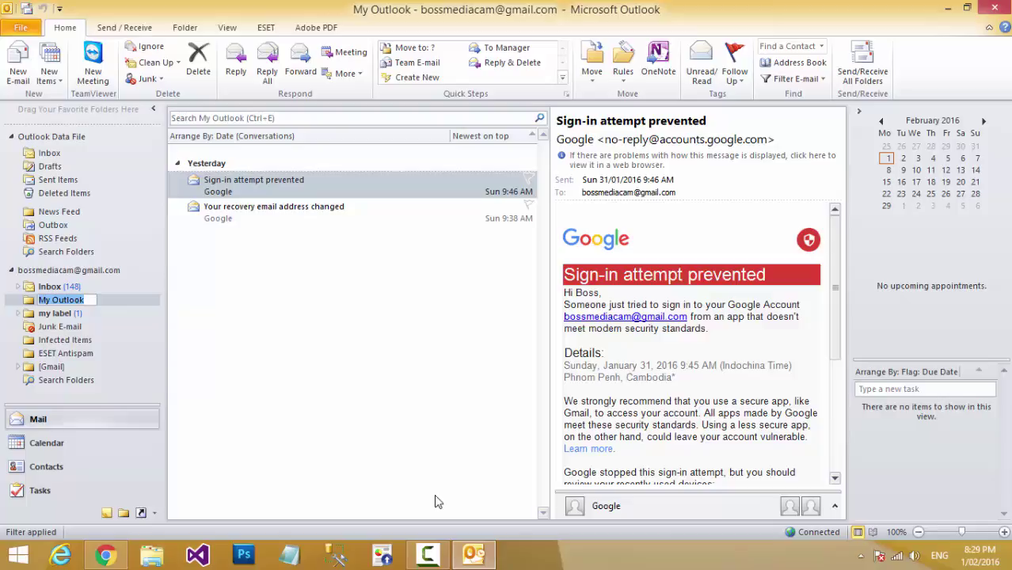
Refresh Gmail's My Outlook label to check both emails are read, widening Outlook's folder pane meanwhile.
{"action": "left_click", "coordinate": [106, 557]}
{"action": "mouse_move", "coordinate": [55, 295]}
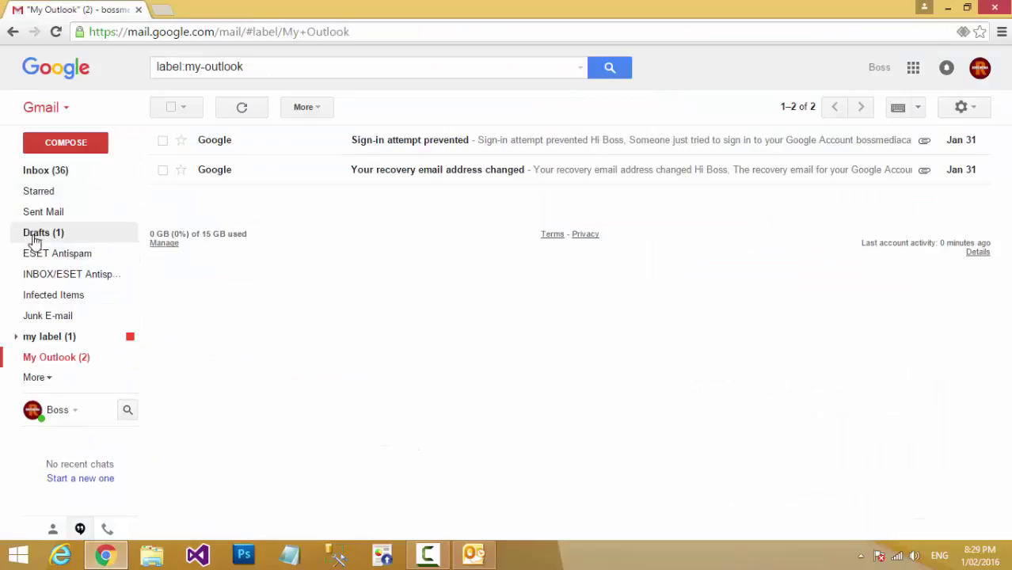
{"action": "left_click", "coordinate": [50, 357]}
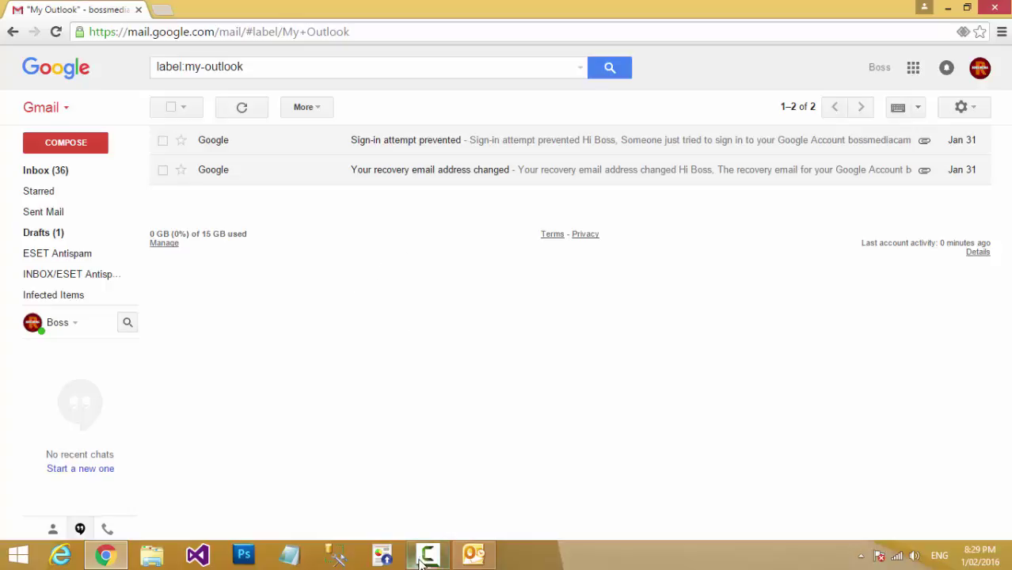
{"action": "left_click", "coordinate": [473, 554]}
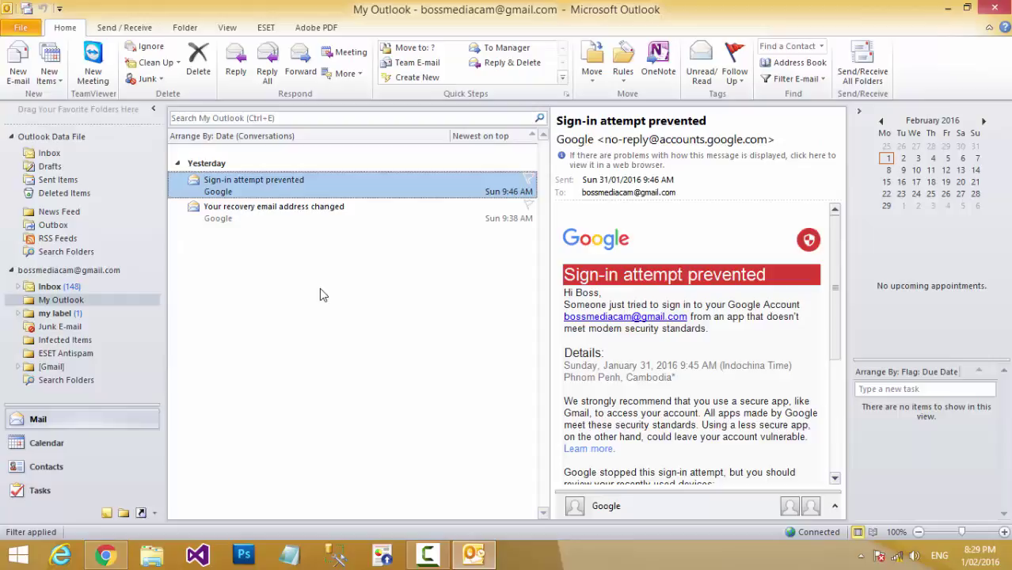
{"action": "left_click_drag", "start_coordinate": [166, 275], "coordinate": [217, 277]}
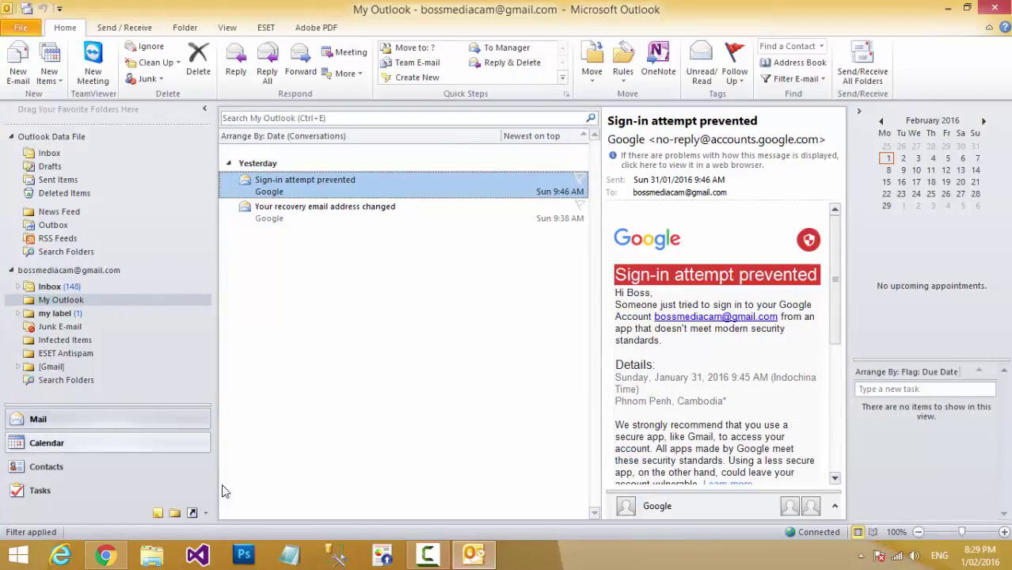
{"action": "mouse_move", "coordinate": [106, 555]}
{"action": "left_click", "coordinate": [119, 556]}
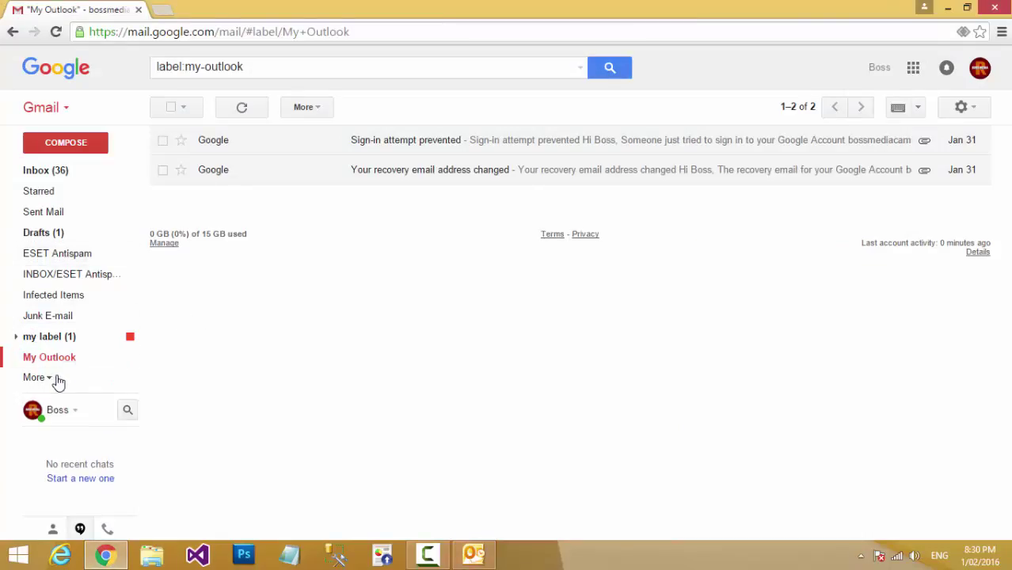
Create a Gmail label named 'My Test' via More, then open it to see no conversations.
{"action": "left_click", "coordinate": [43, 379]}
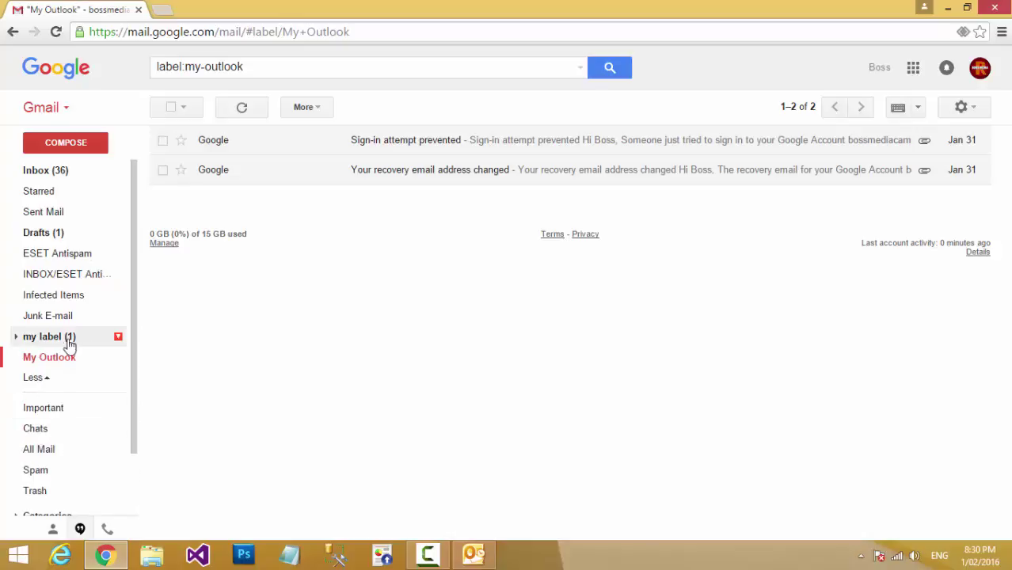
{"action": "scroll", "coordinate": [91, 376], "scroll_direction": "down", "scroll_amount": 2}
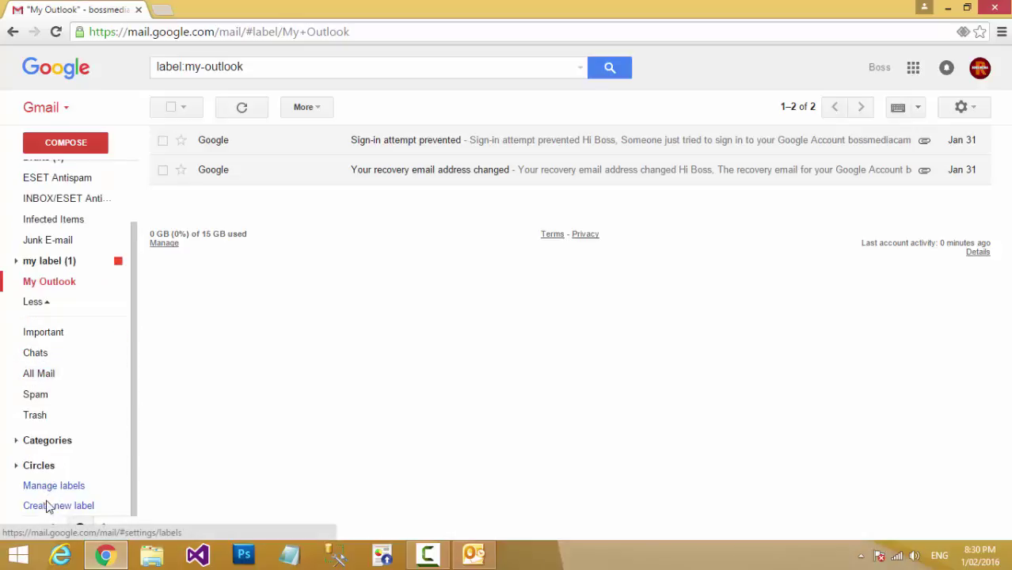
{"action": "left_click", "coordinate": [44, 511]}
{"action": "type", "text": "My Test"}
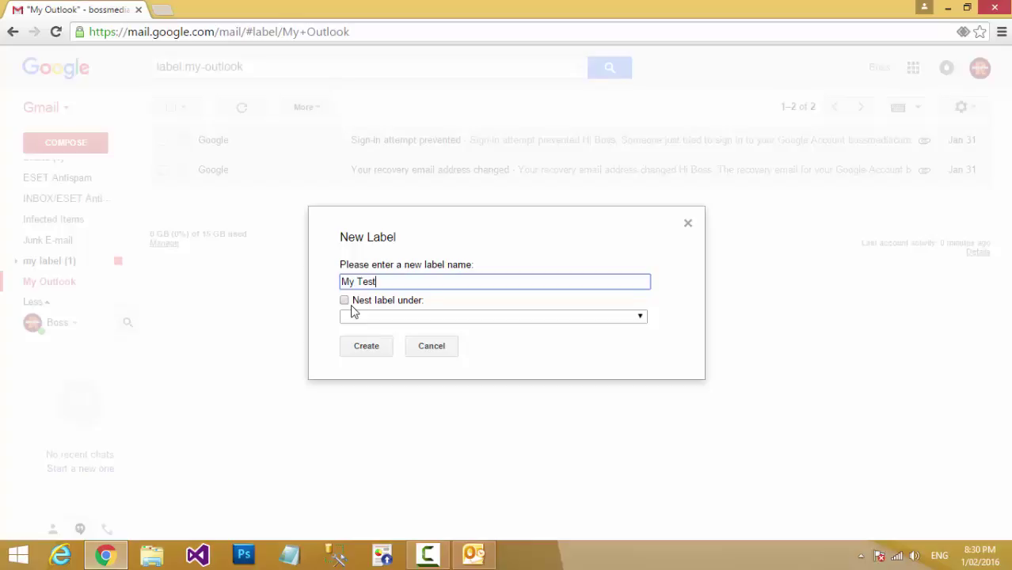
{"action": "left_click", "coordinate": [366, 346]}
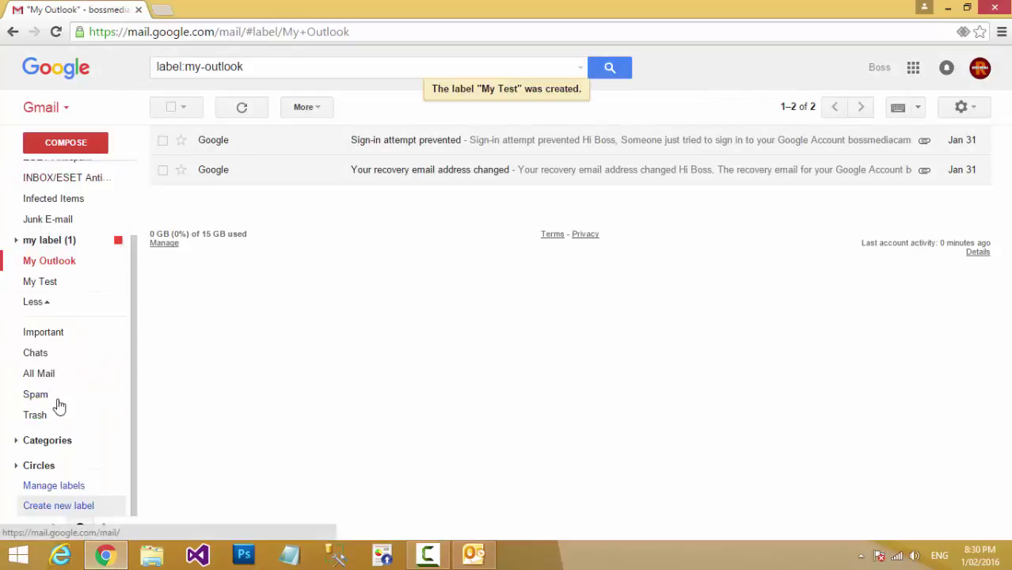
{"action": "left_click", "coordinate": [41, 282]}
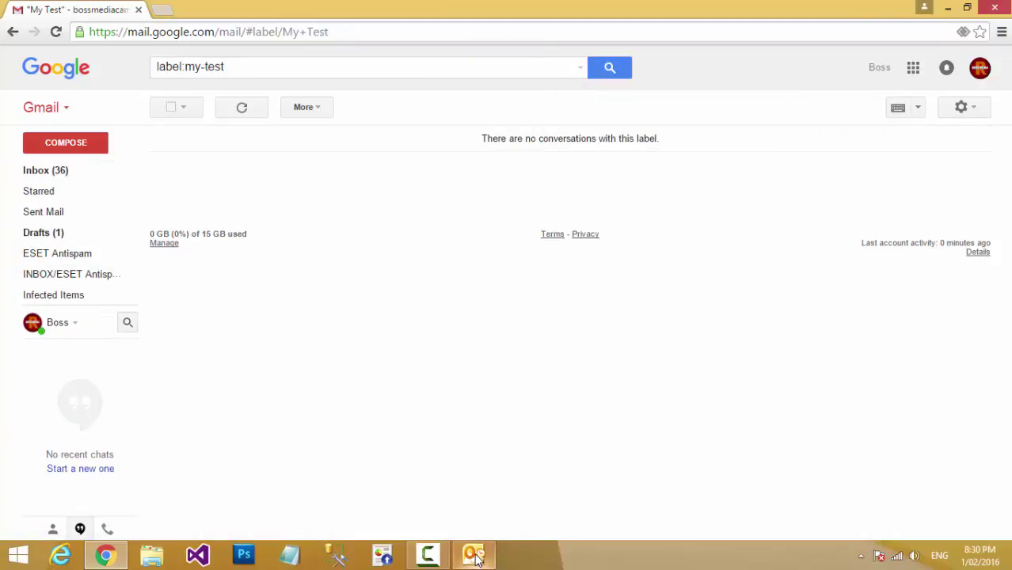
Run Send/Receive All Folders in Outlook, then collapse the Gmail account's folder tree.
{"action": "mouse_move", "coordinate": [474, 555]}
{"action": "left_click", "coordinate": [474, 479]}
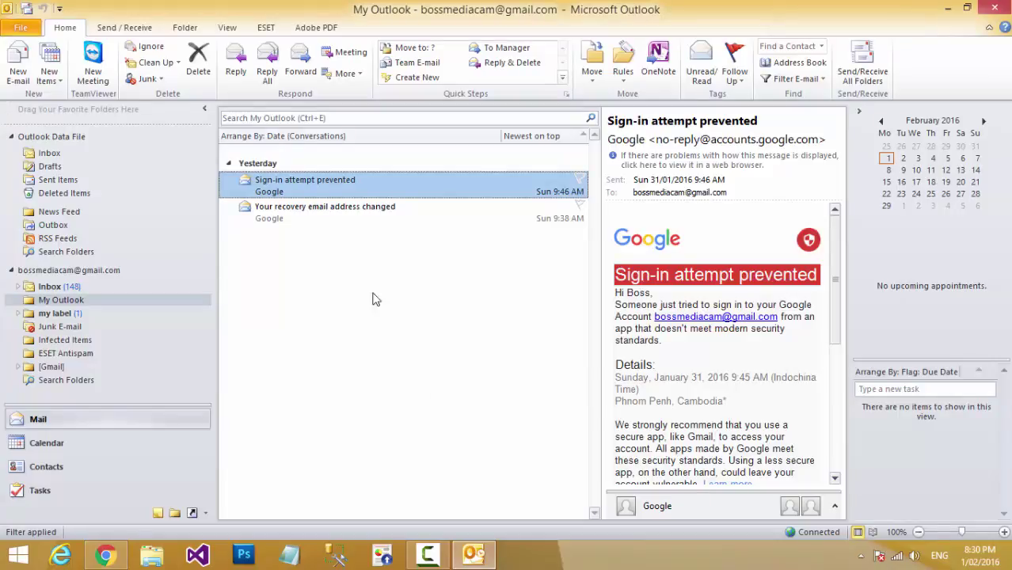
{"action": "left_click", "coordinate": [861, 70]}
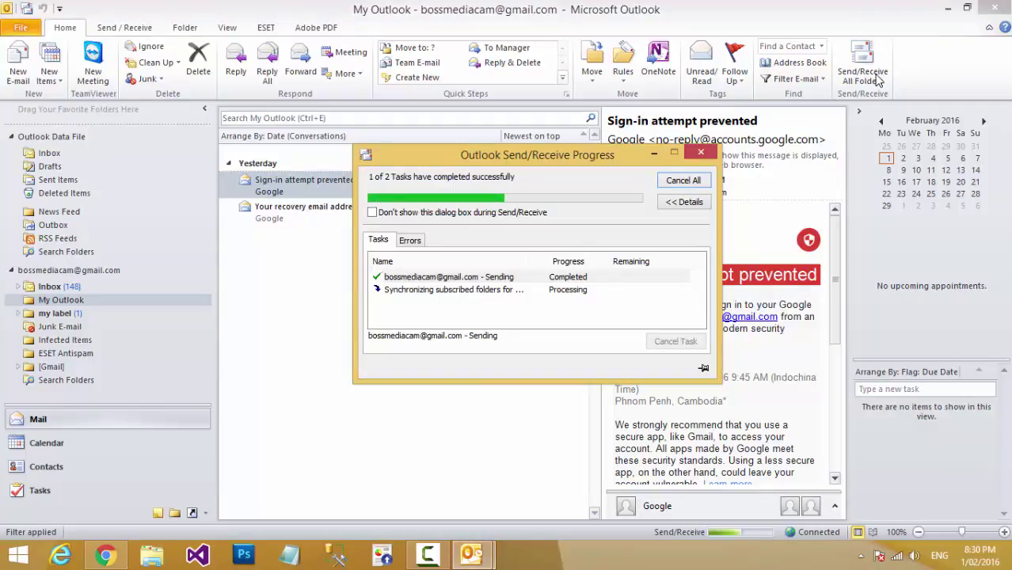
{"action": "left_click_drag", "start_coordinate": [528, 159], "coordinate": [499, 150]}
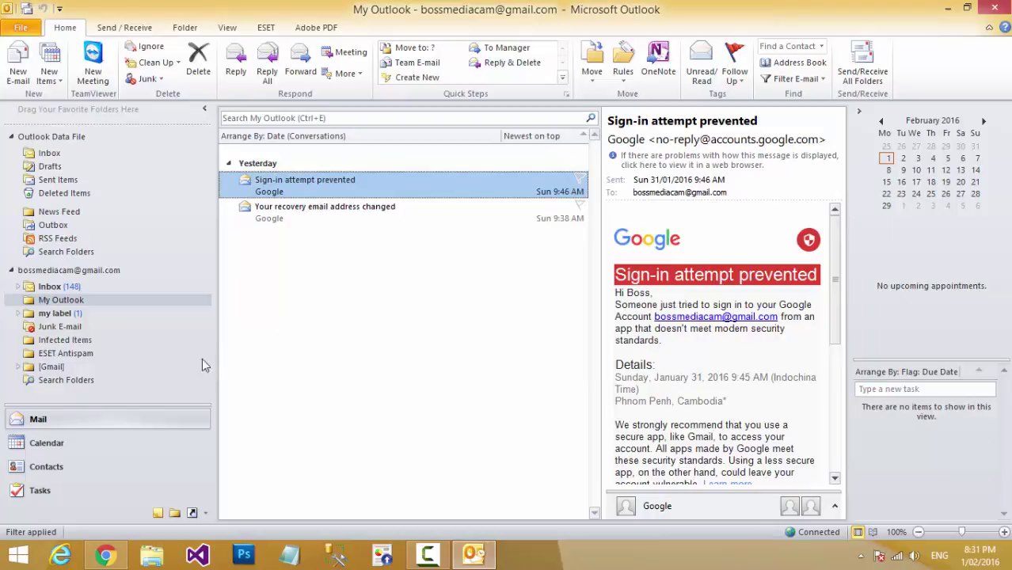
{"action": "left_click", "coordinate": [12, 271]}
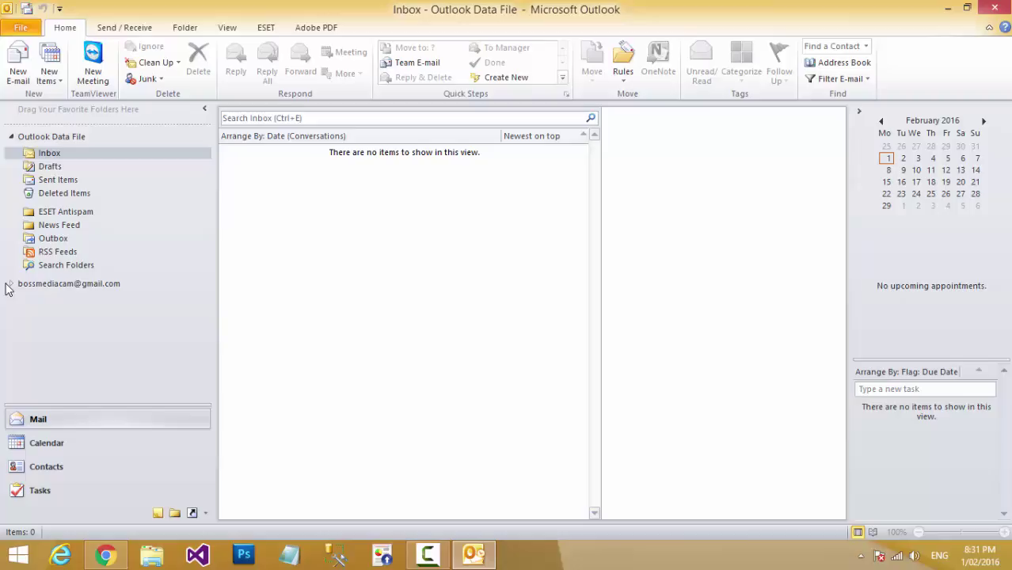
Expand the Gmail account's folders again, then exit Outlook.
{"action": "left_click", "coordinate": [10, 284]}
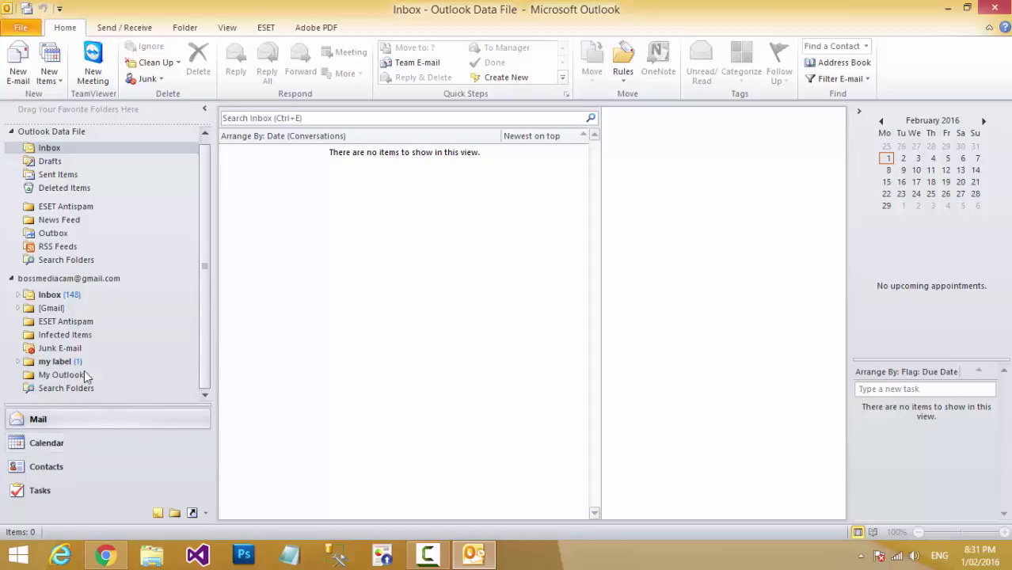
{"action": "left_click", "coordinate": [997, 13]}
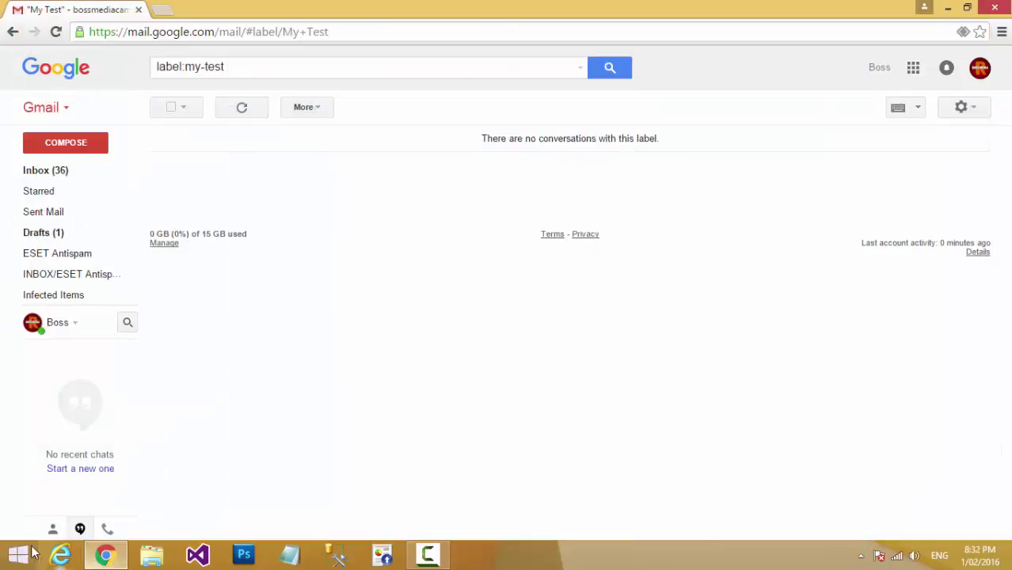
Relaunch Outlook from the Start search and open the Gmail account's empty My Test folder.
{"action": "left_click", "coordinate": [33, 552]}
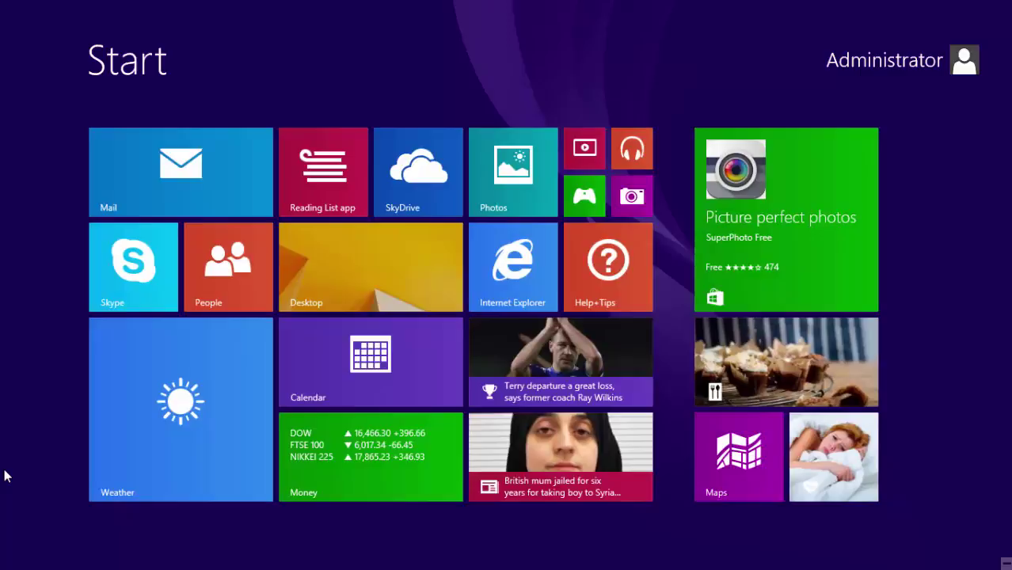
{"action": "type", "text": "outlook 2010"}
{"action": "key", "text": "Return"}
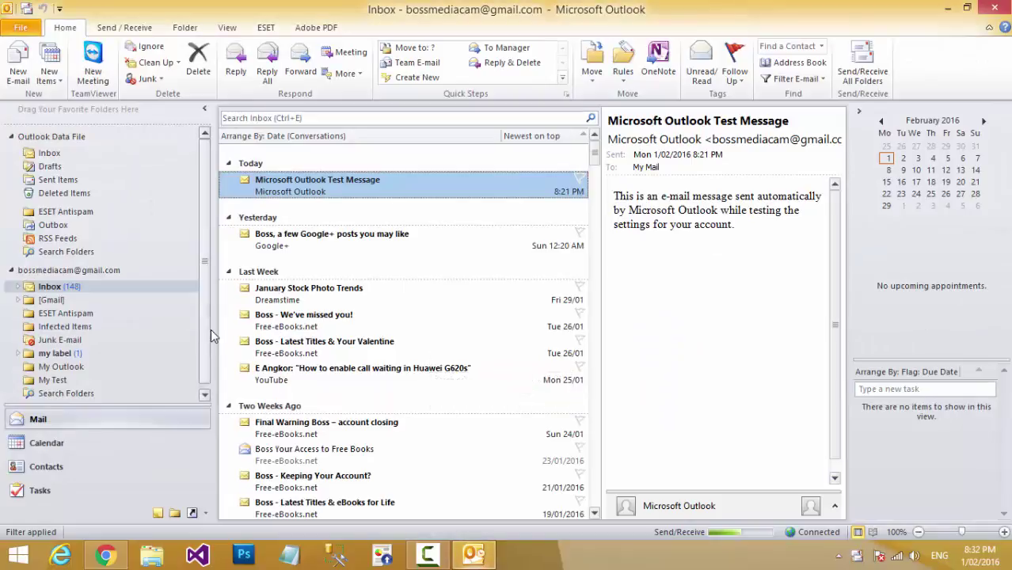
{"action": "left_click", "coordinate": [52, 377]}
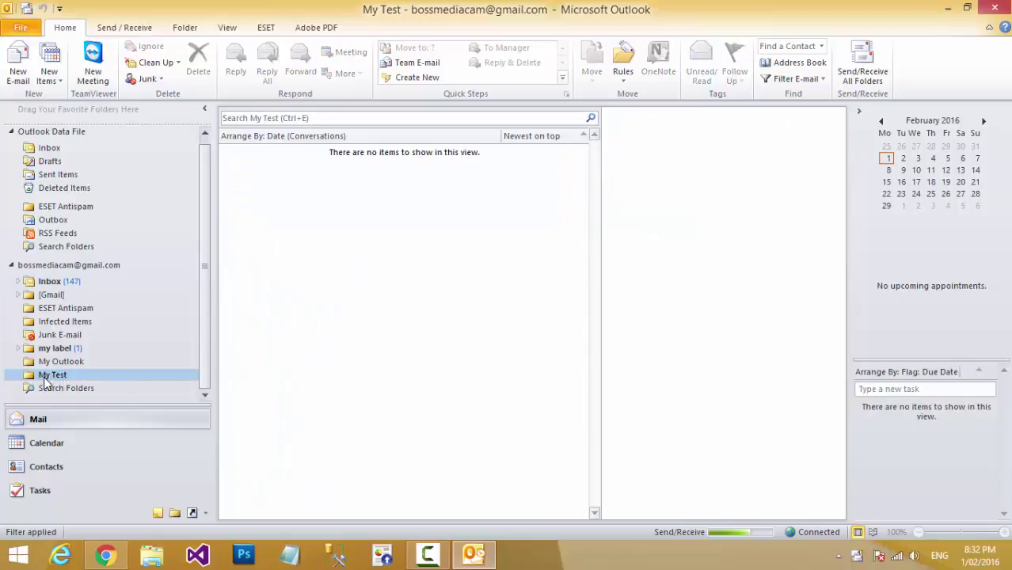
{"action": "left_click", "coordinate": [456, 349]}
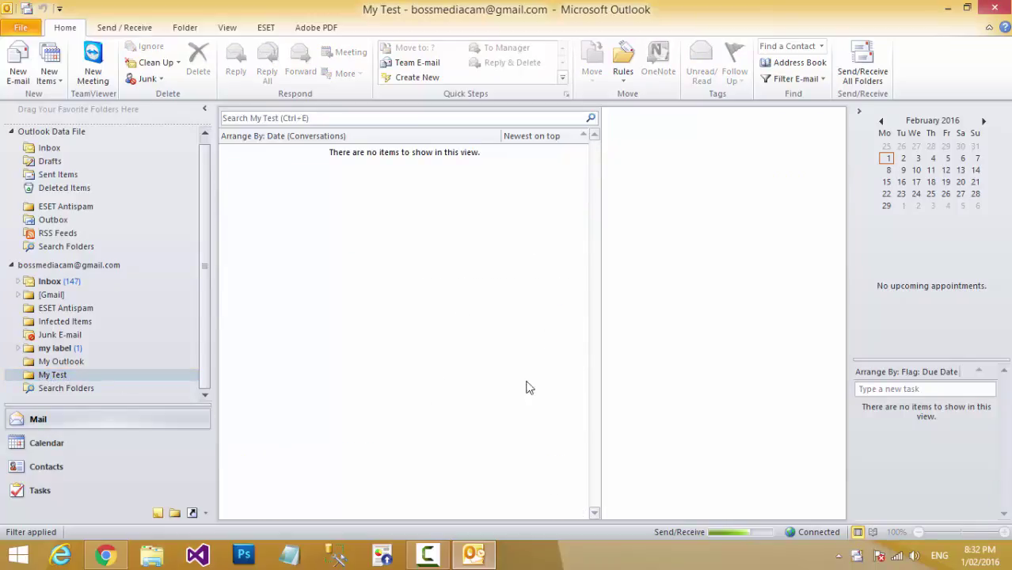